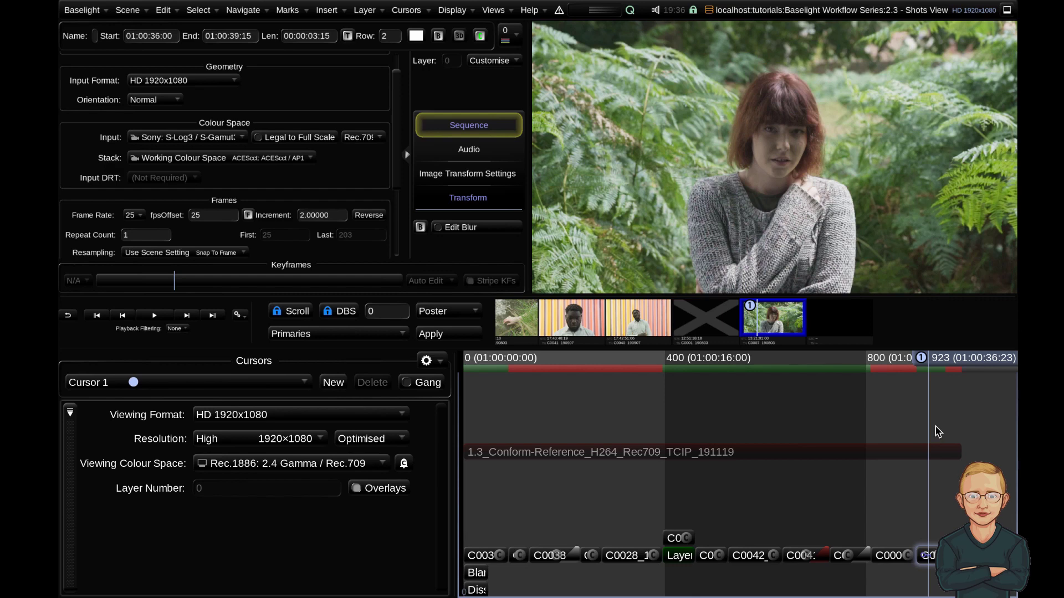
# Step: Open the Views menu to list Baselight's available views, panels and workspaces
pyautogui.click(493, 12)
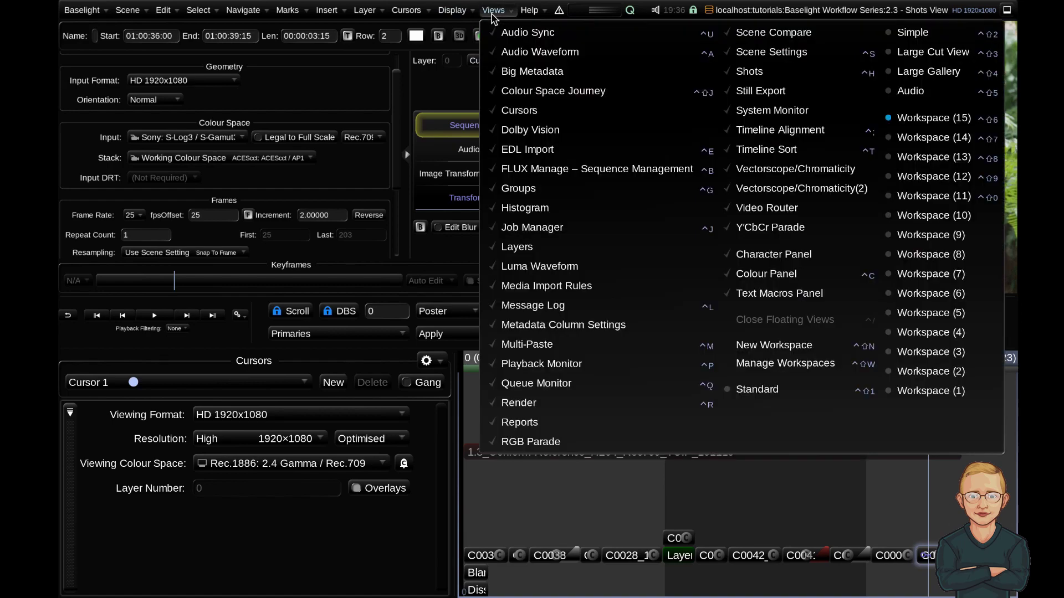
# Step: Open the Shots view and select C0038, C0028, C0041_190803 and C0043_190803 in turn
pyautogui.click(820, 77)
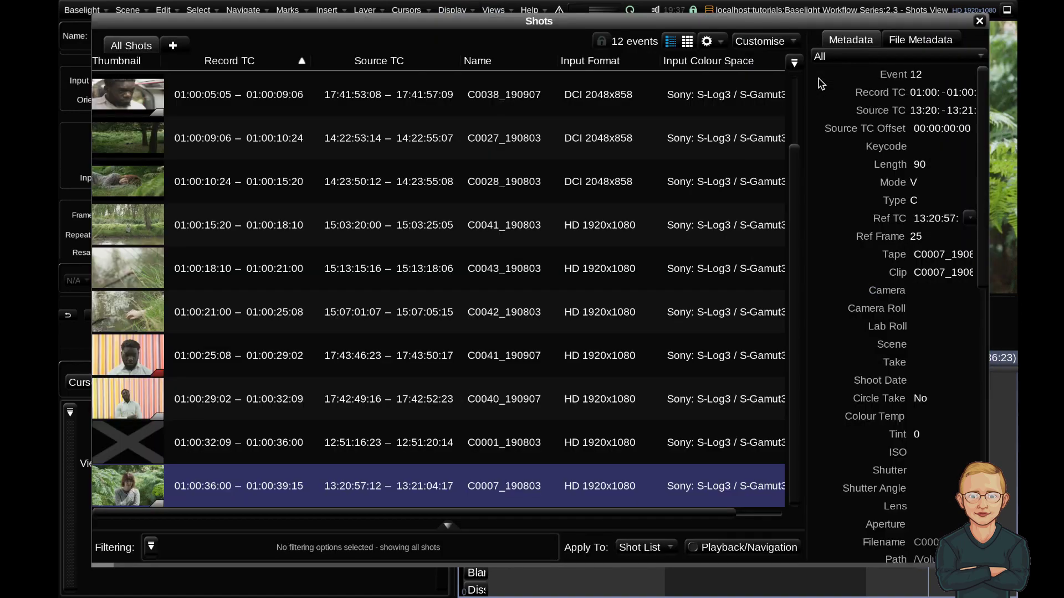
pyautogui.press('Home')
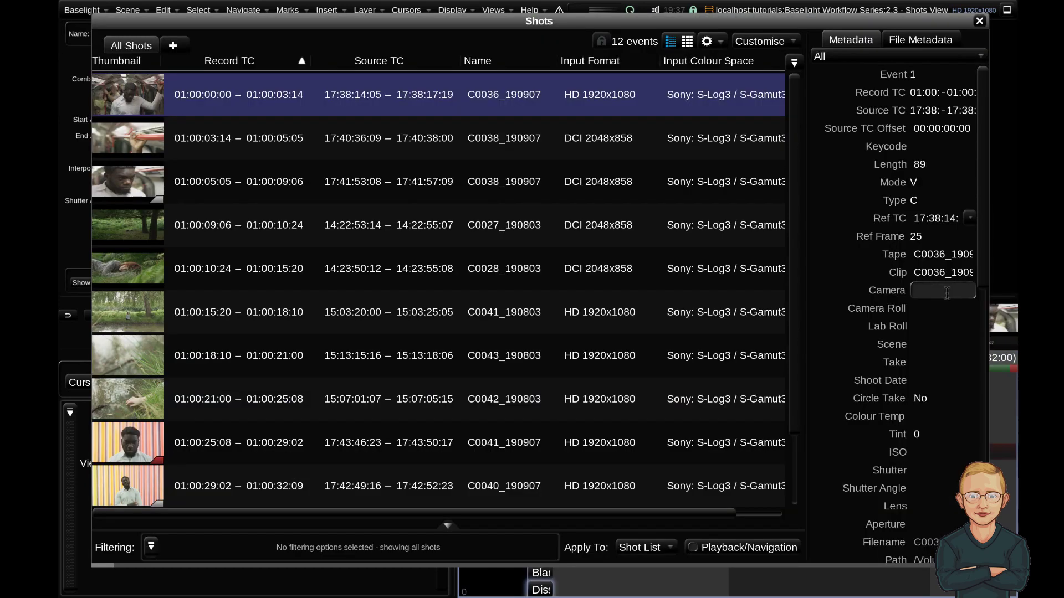
pyautogui.click(140, 173)
pyautogui.click(143, 284)
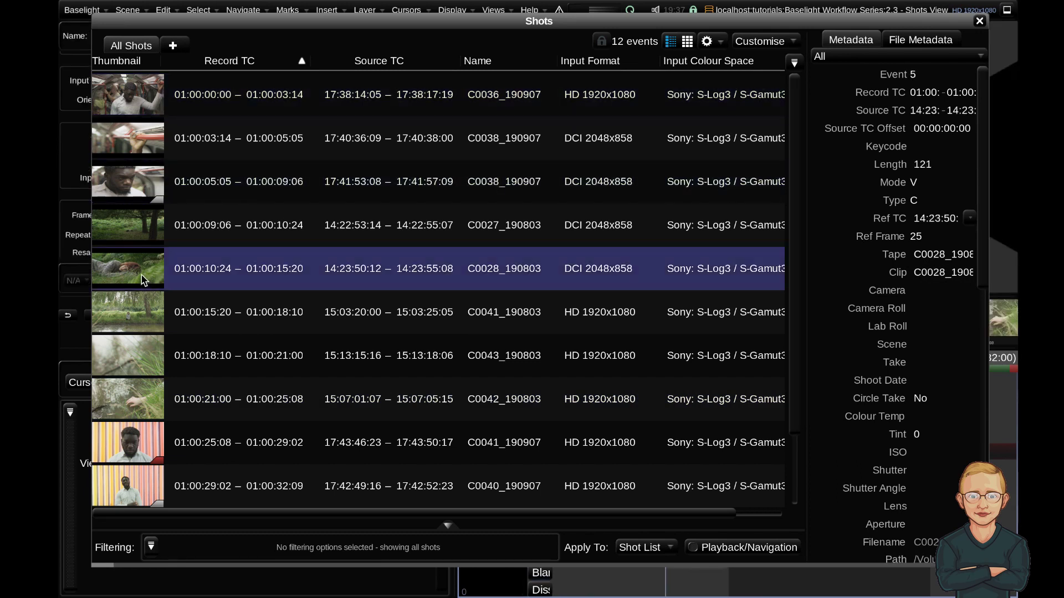
pyautogui.click(140, 304)
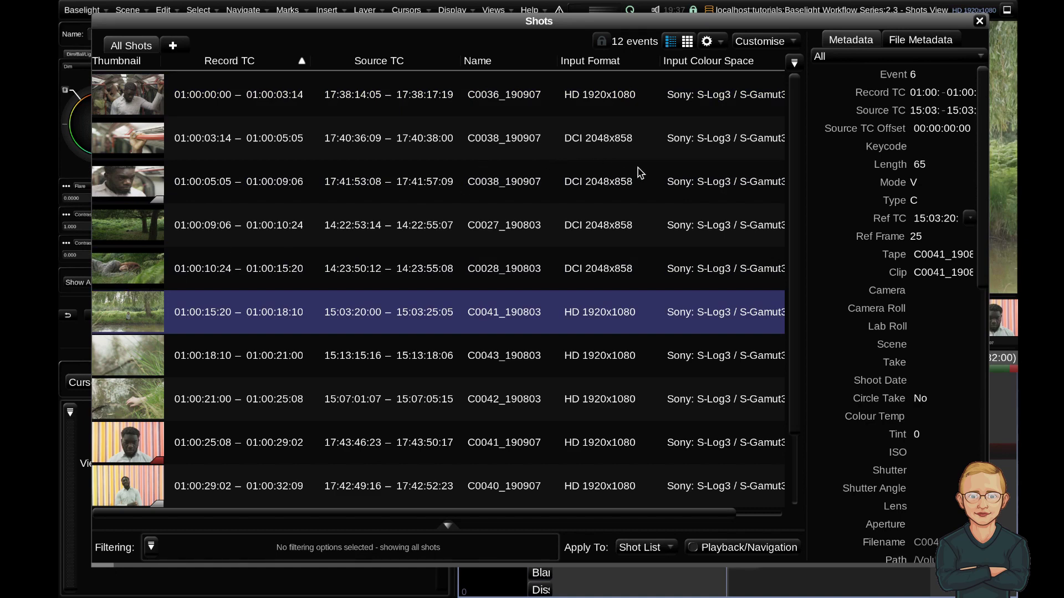
pyautogui.click(139, 358)
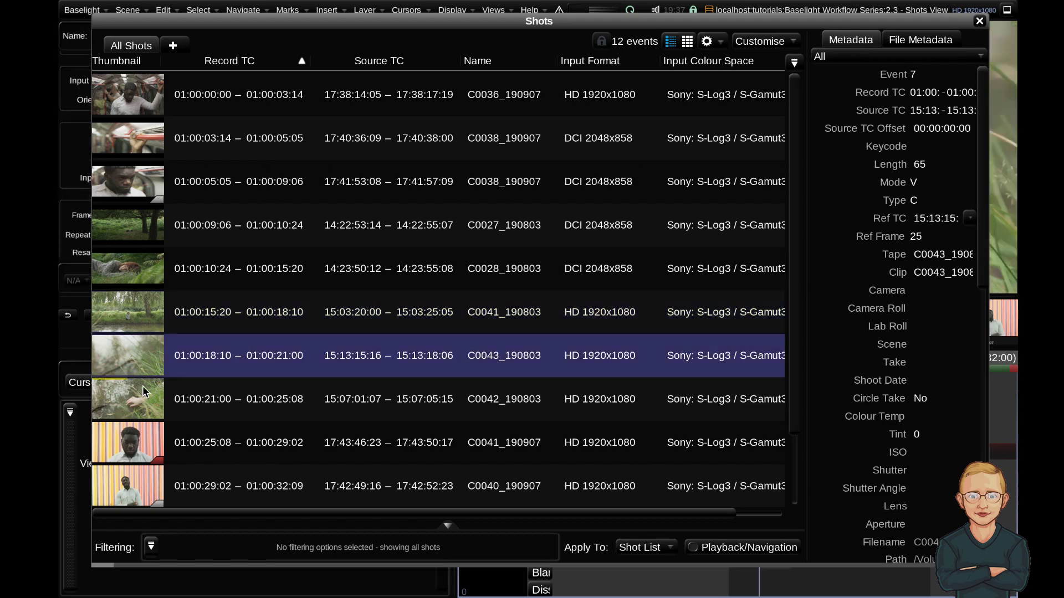
# Step: Inspect the Shots view's extra actions and filter-field lists, closing both without changes
pyautogui.click(710, 41)
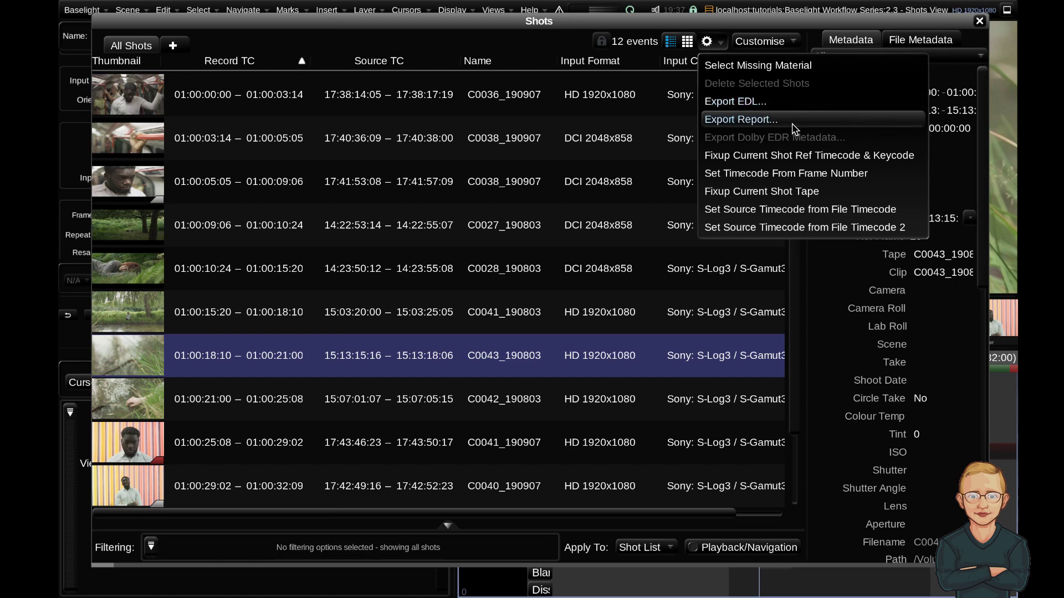
pyautogui.click(801, 66)
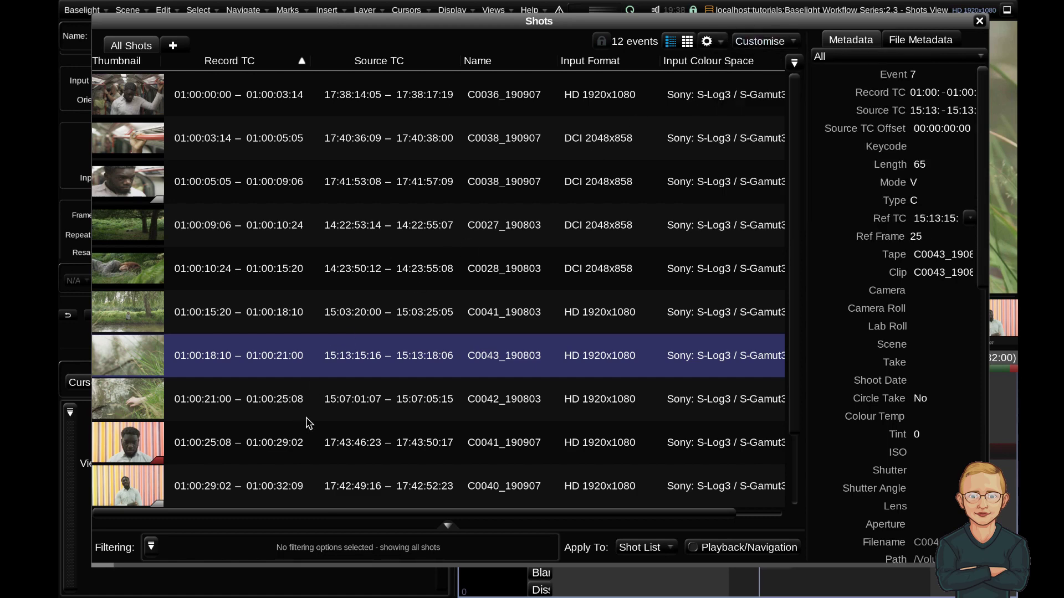
pyautogui.click(152, 547)
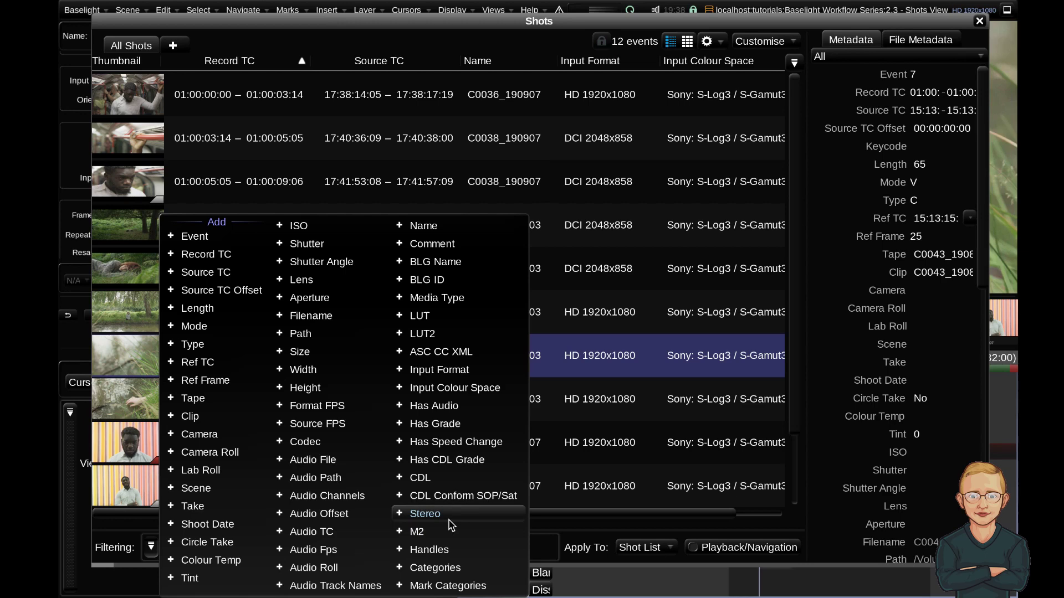
pyautogui.click(505, 40)
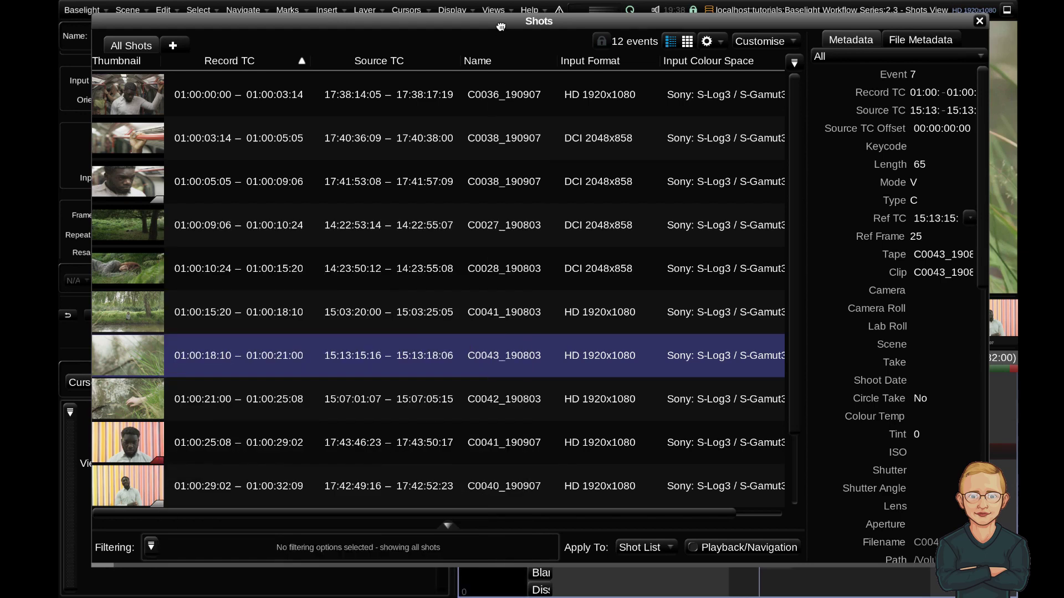
pyautogui.click(688, 42)
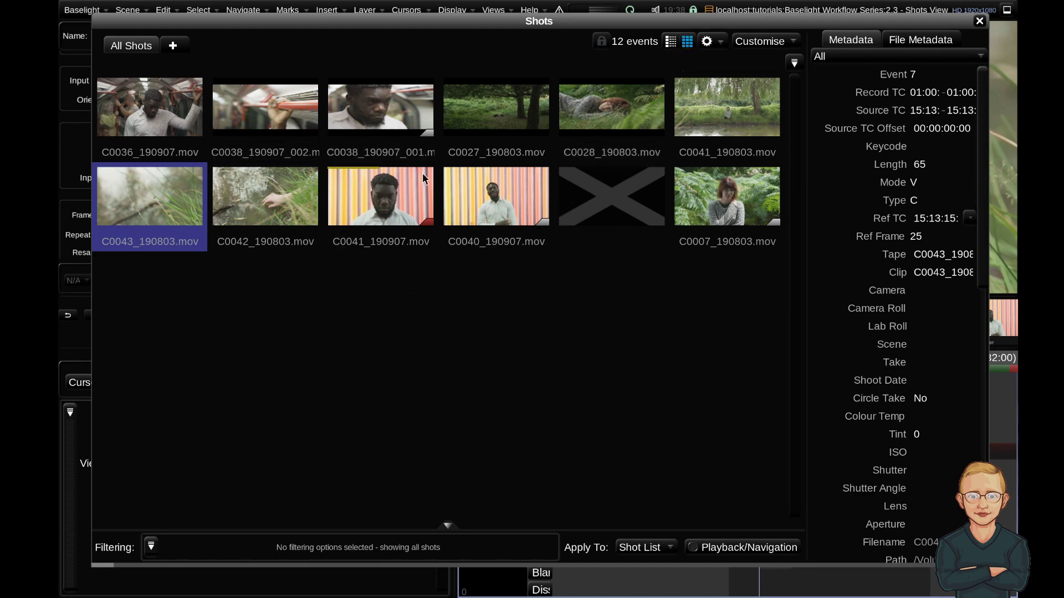
pyautogui.click(498, 202)
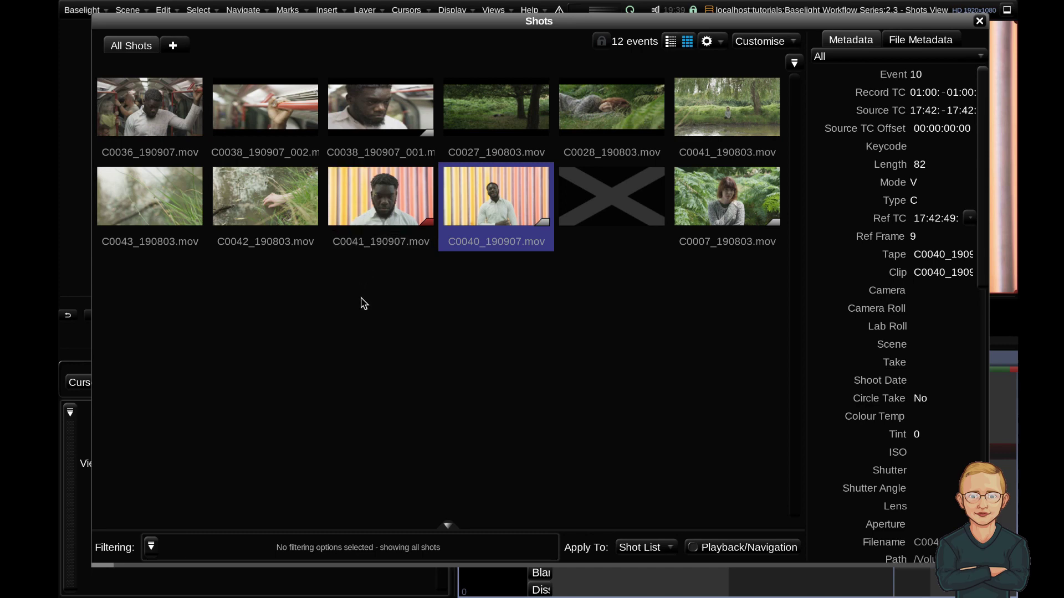
pyautogui.scroll(1, 366, 299)
pyautogui.scroll(2, 371, 295)
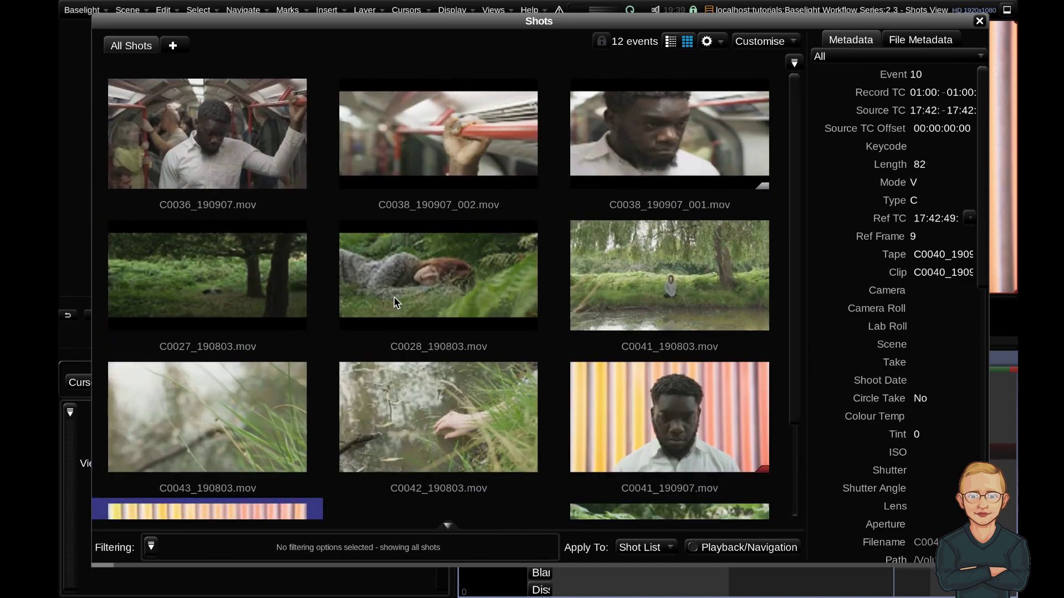
pyautogui.scroll(-3, 407, 301)
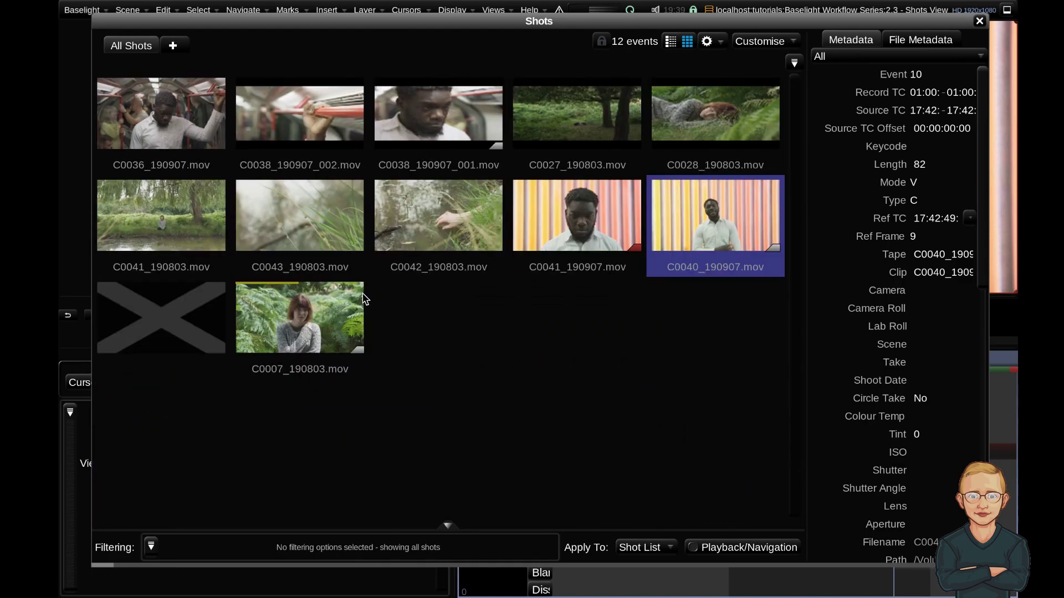
pyautogui.scroll(3, 430, 304)
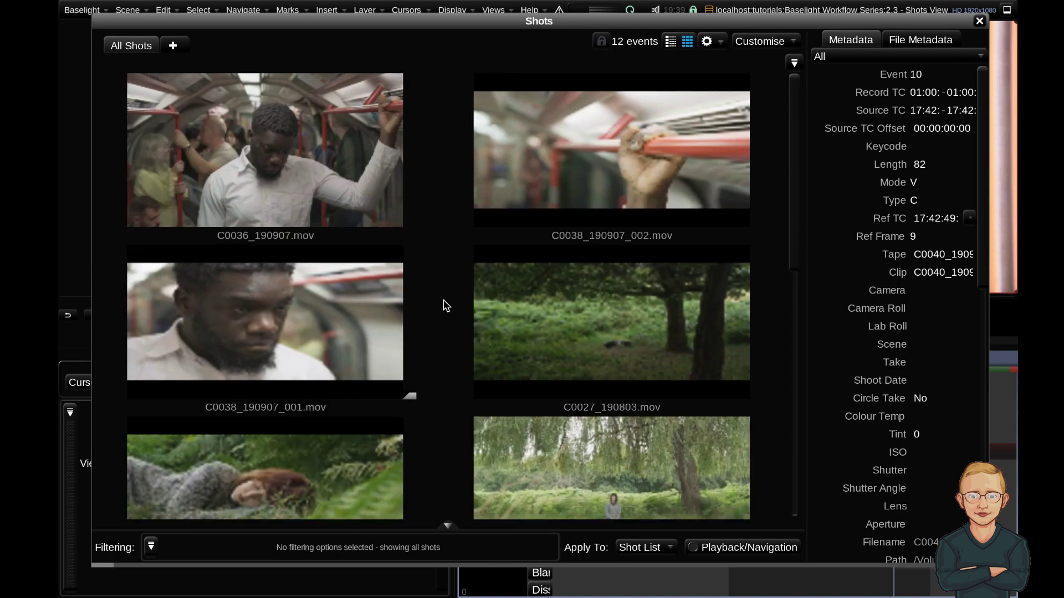
pyautogui.scroll(-1, 444, 305)
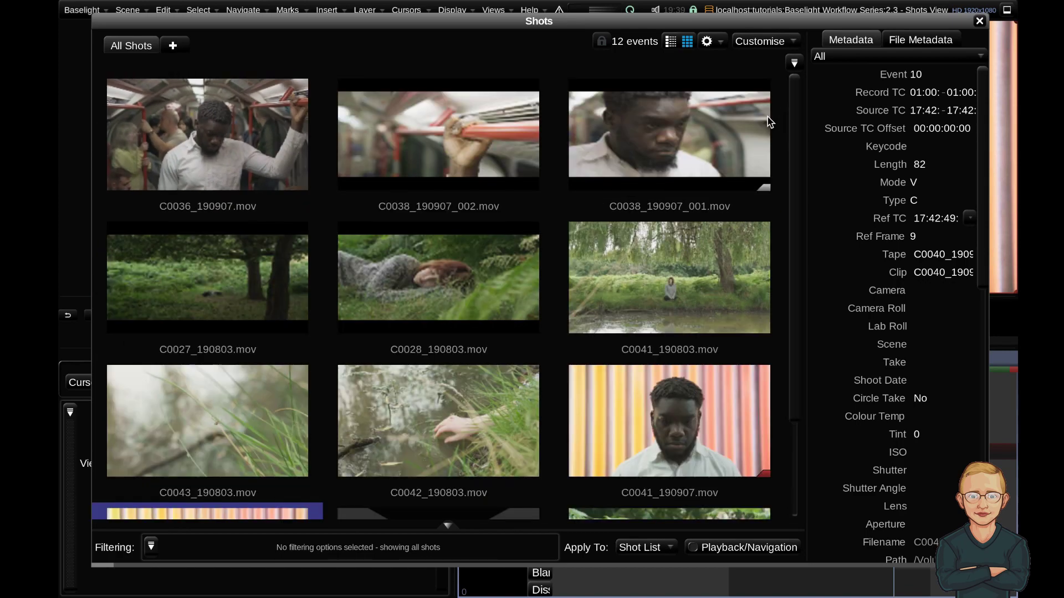
pyautogui.click(671, 43)
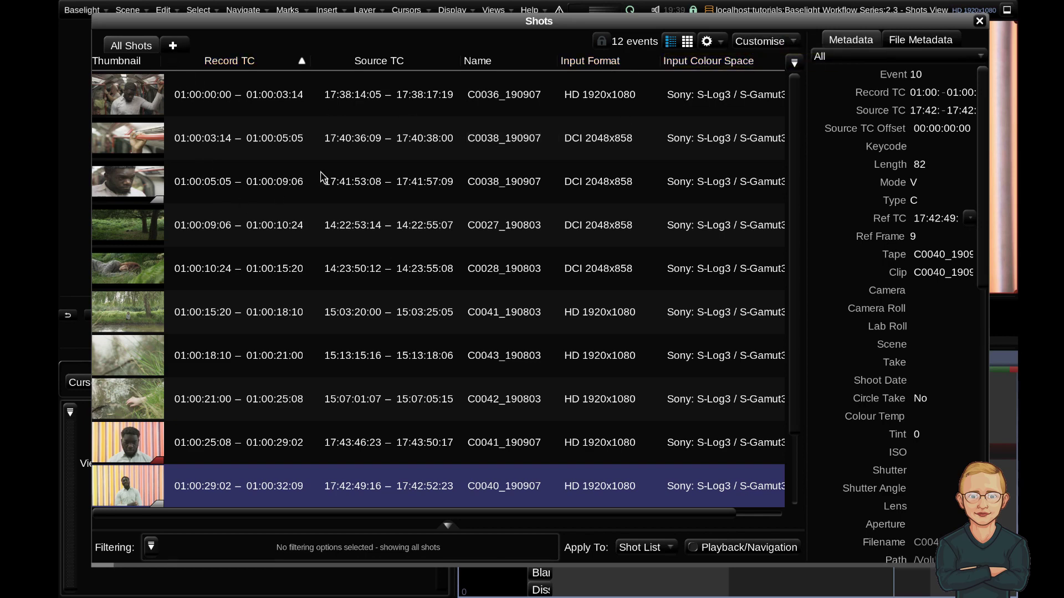
pyautogui.click(794, 63)
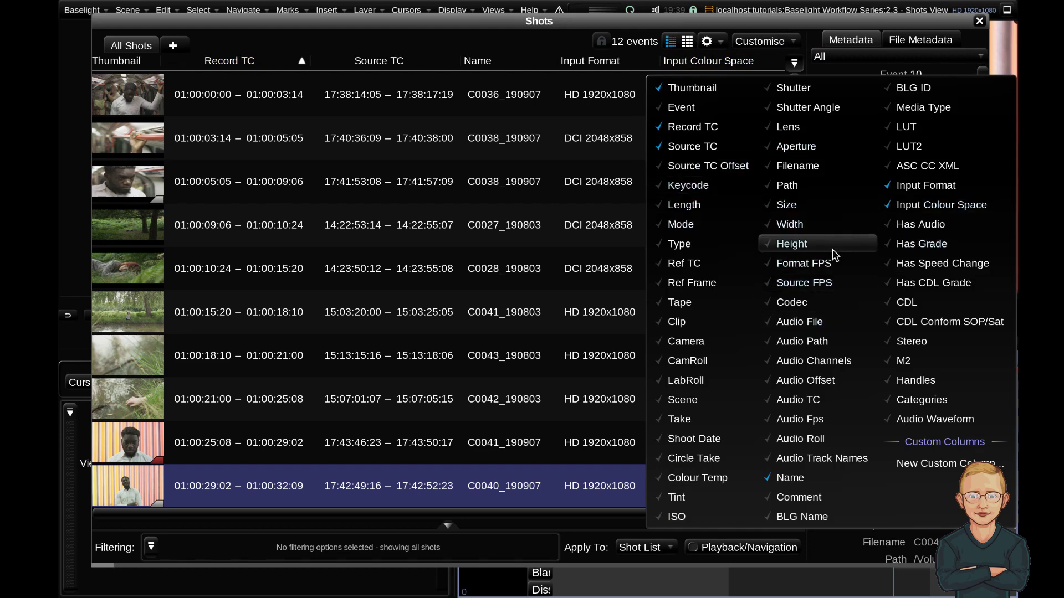
pyautogui.click(568, 27)
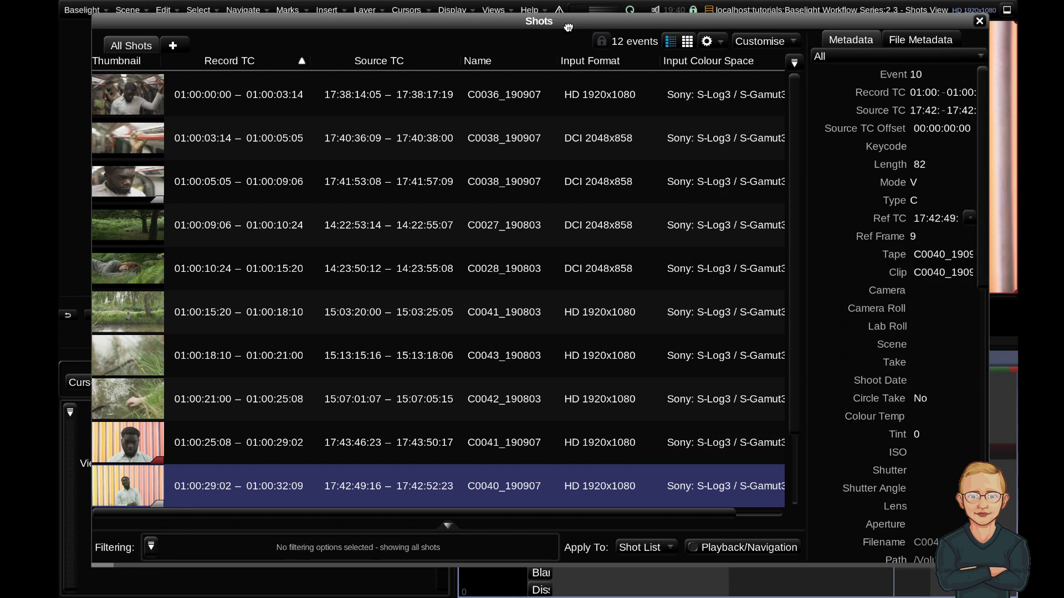
# Step: Select C0041_190803, C0042_190803 and C0041_190907, then narrow the Shots window to reveal the viewer
pyautogui.click(155, 104)
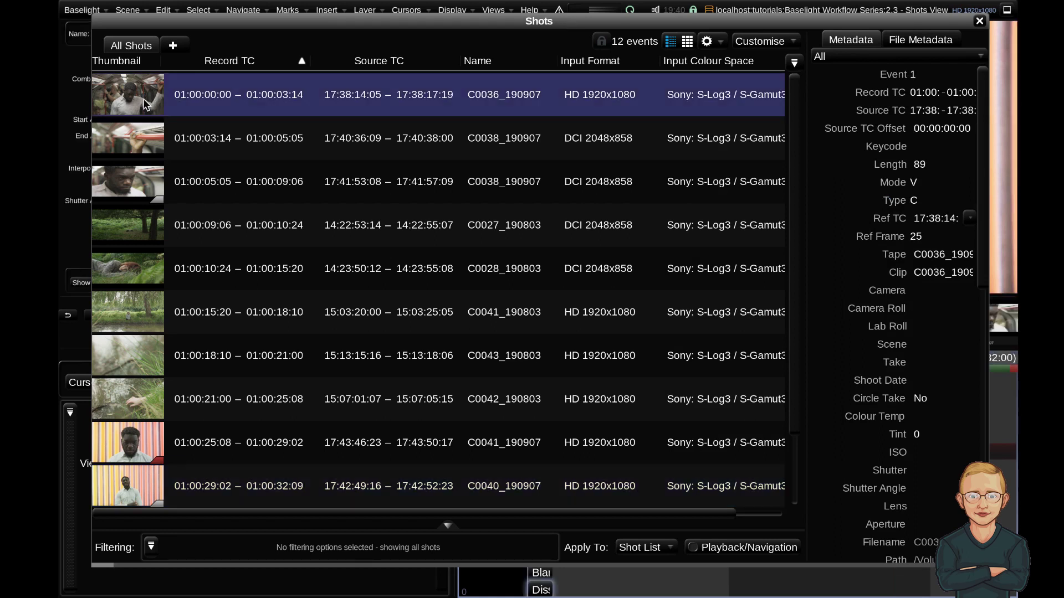
pyautogui.click(140, 228)
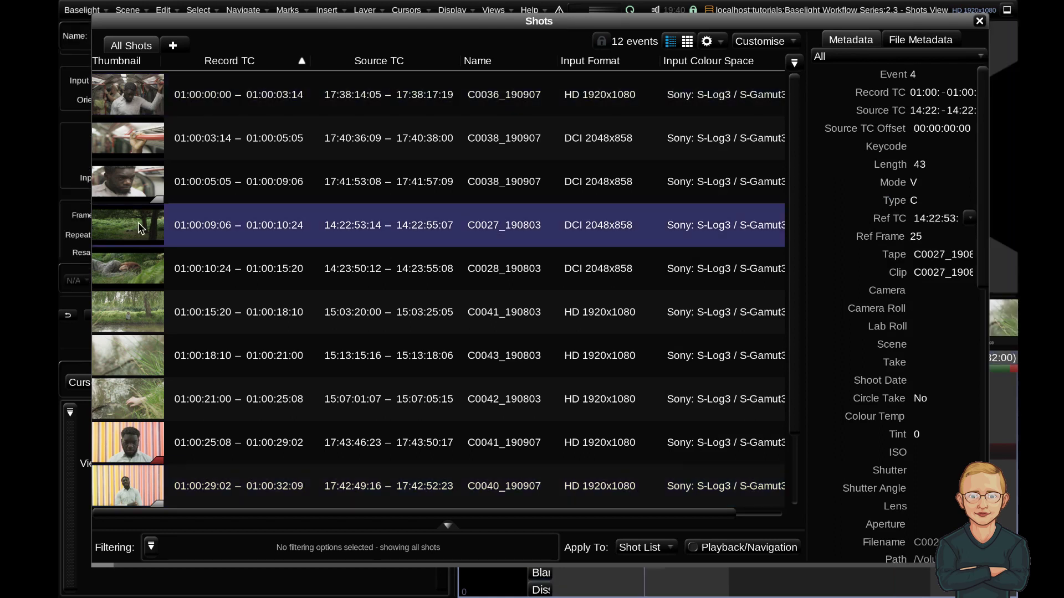
pyautogui.click(141, 320)
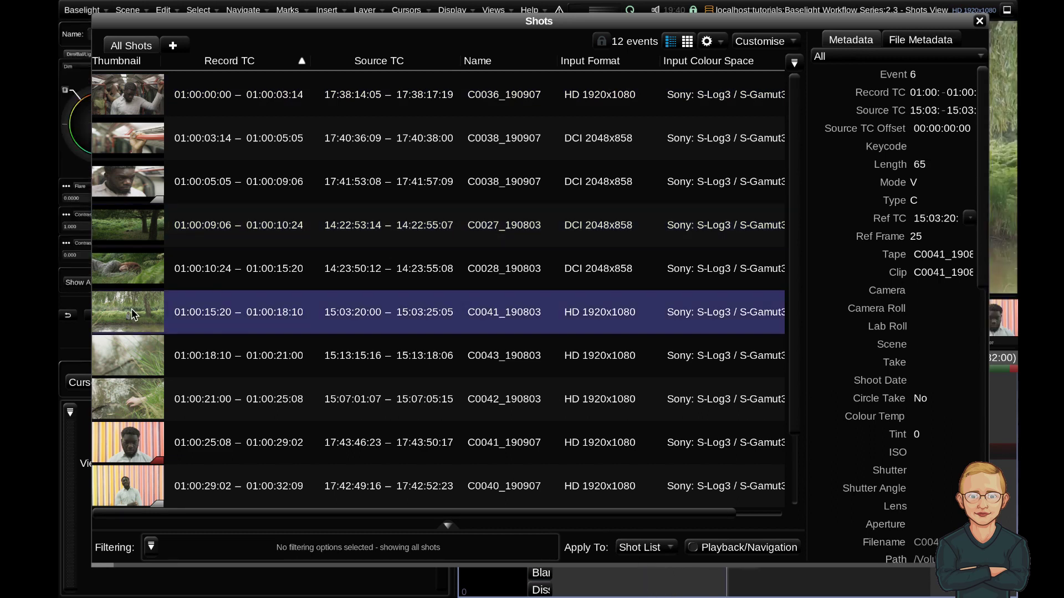
pyautogui.click(133, 313)
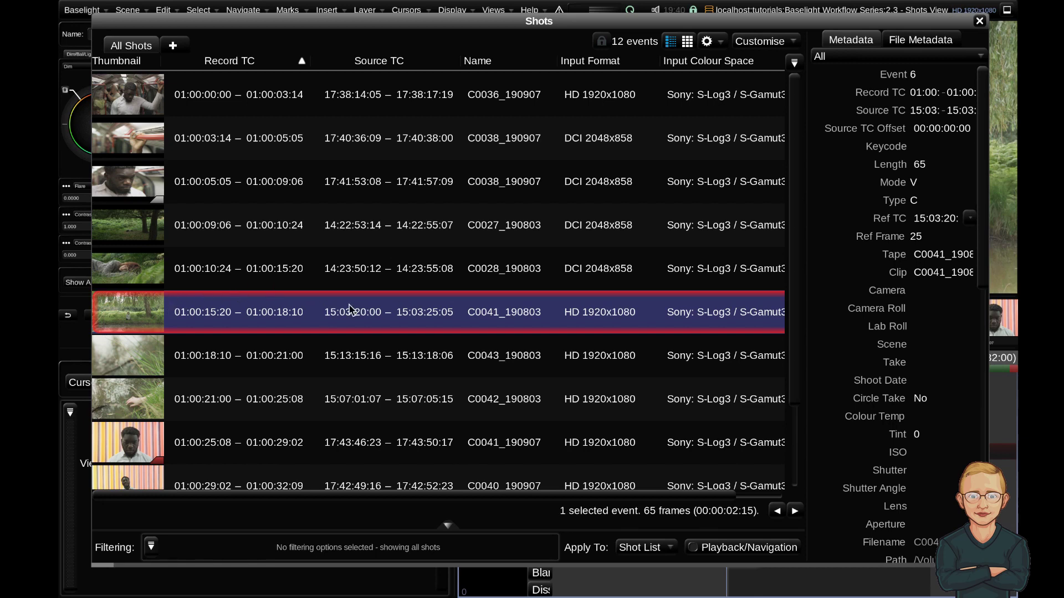
pyautogui.keyDown('ctrl'); pyautogui.click(138, 403); pyautogui.keyUp('ctrl')
pyautogui.keyDown('ctrl'); pyautogui.click(158, 446); pyautogui.keyUp('ctrl')
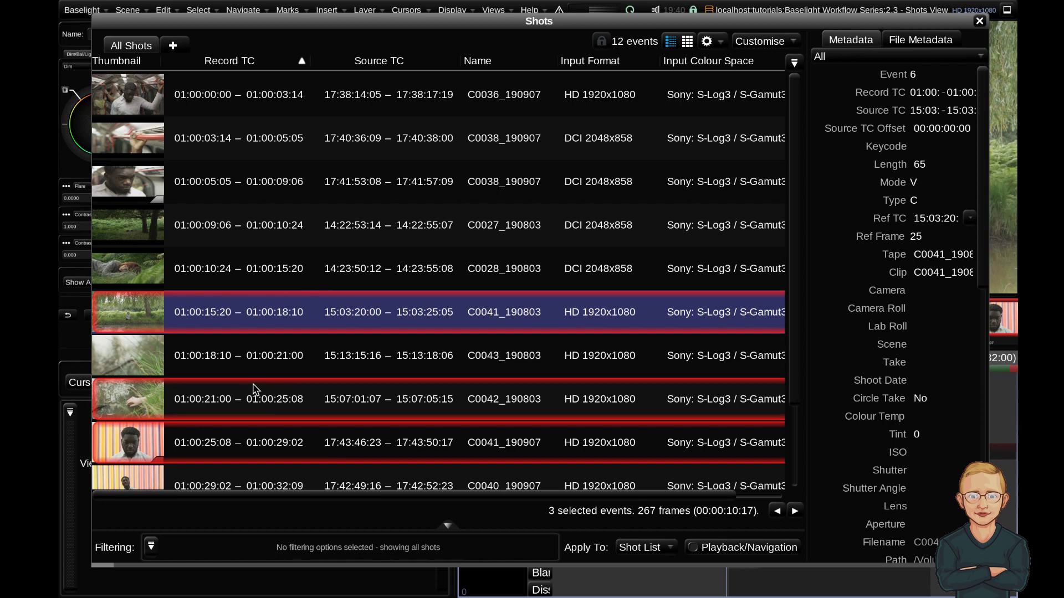
pyautogui.moveTo(987, 564); pyautogui.dragTo(613, 571)
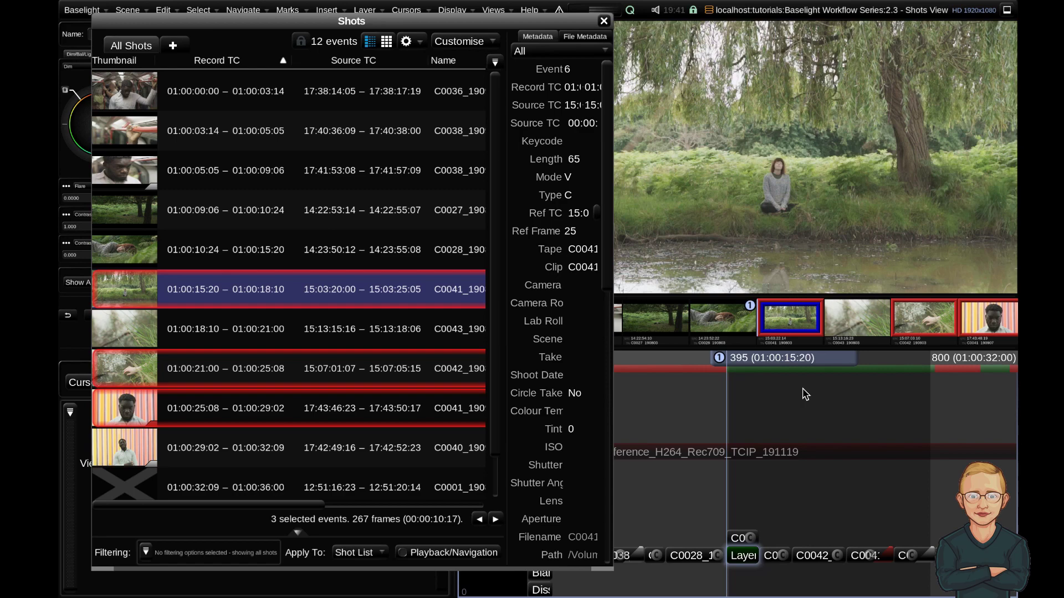
# Step: Deselect all shots and enable Customise > Select Stack Top Strips
pyautogui.rightClick(298, 284)
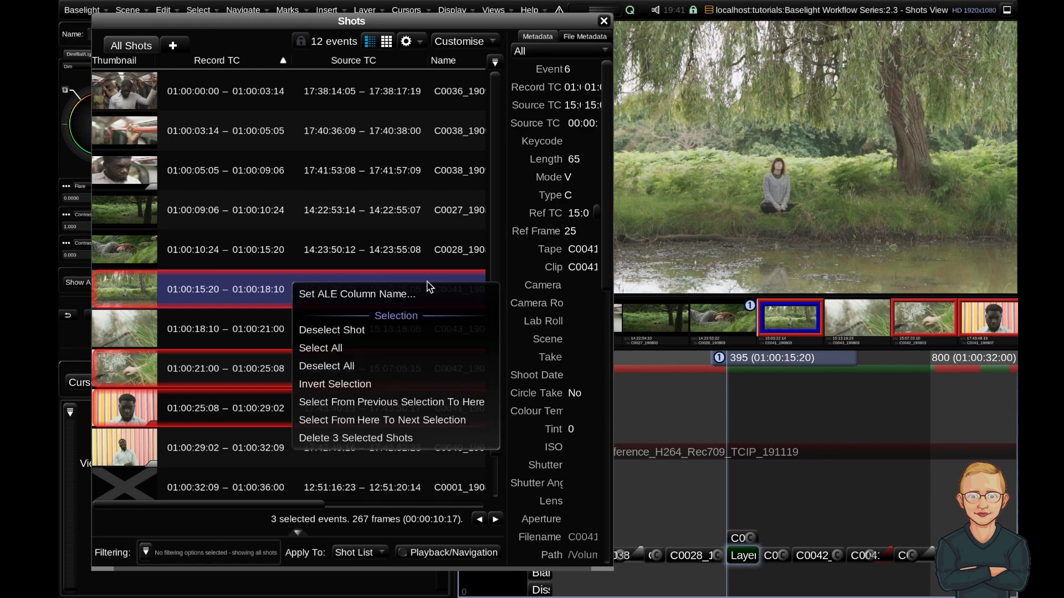
pyautogui.click(372, 367)
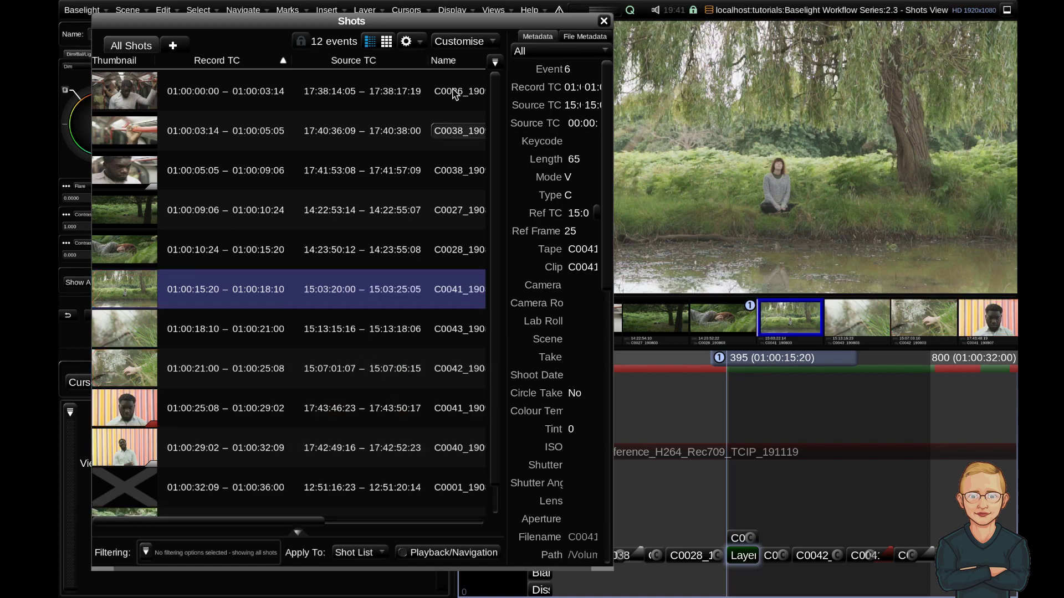
pyautogui.click(462, 43)
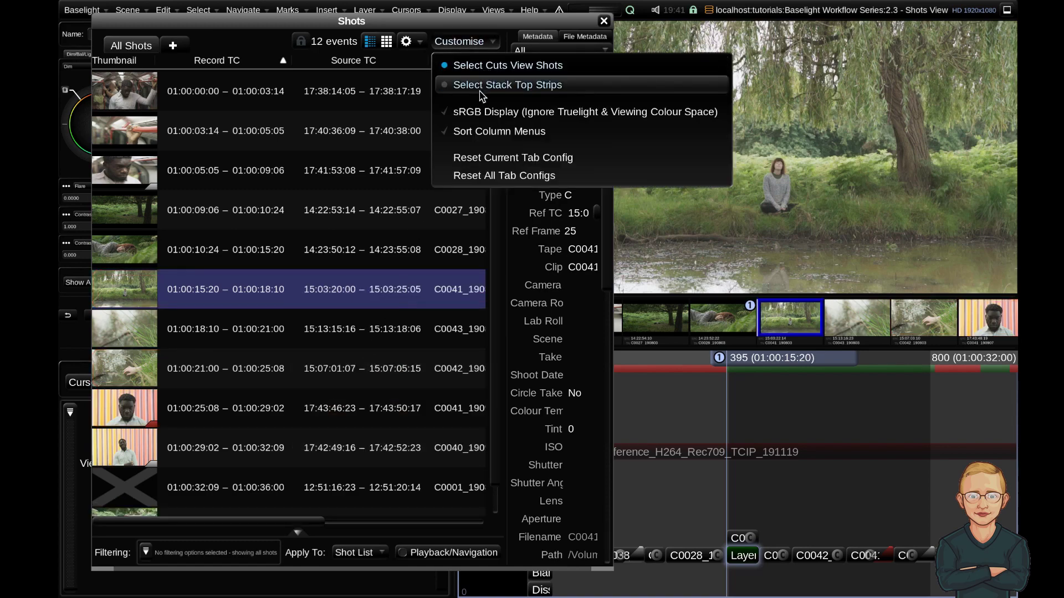
pyautogui.click(496, 86)
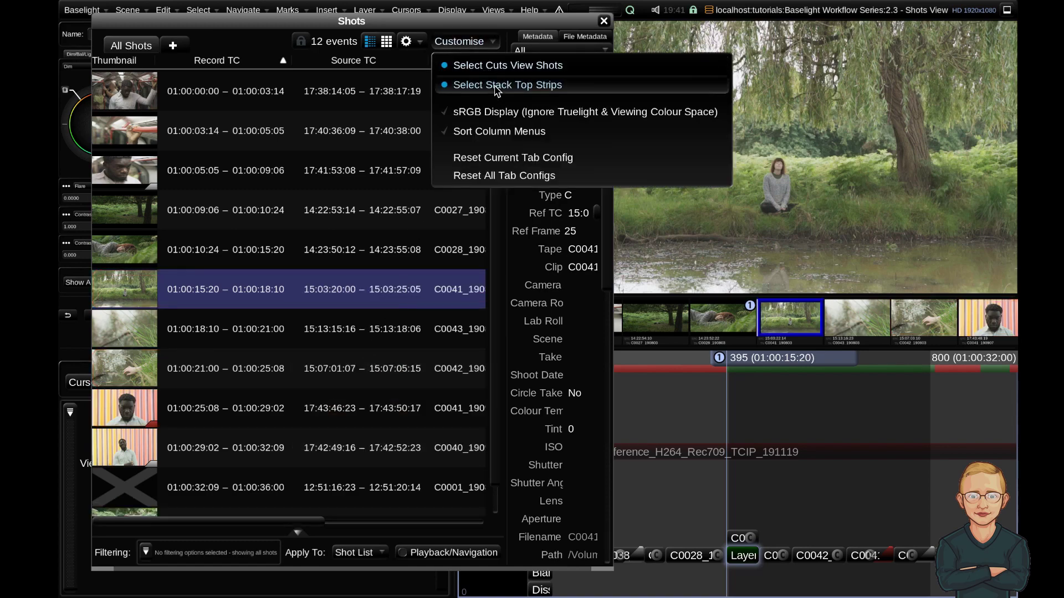
# Step: Reselect C0041_190803, C0042_190803 and C0041_190907
pyautogui.click(133, 292)
pyautogui.keyDown('ctrl'); pyautogui.click(133, 378); pyautogui.keyUp('ctrl')
pyautogui.keyDown('ctrl'); pyautogui.click(142, 408); pyautogui.keyUp('ctrl')
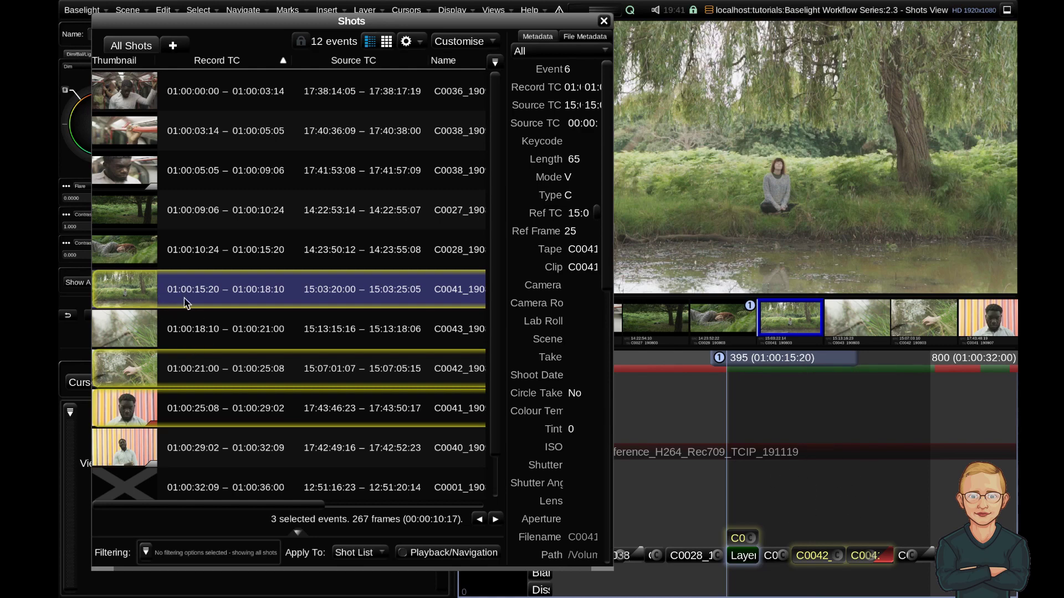
# Step: Review the C0042 and C0041 shots in the viewer, ending with C0042_190803 as current
pyautogui.click(460, 41)
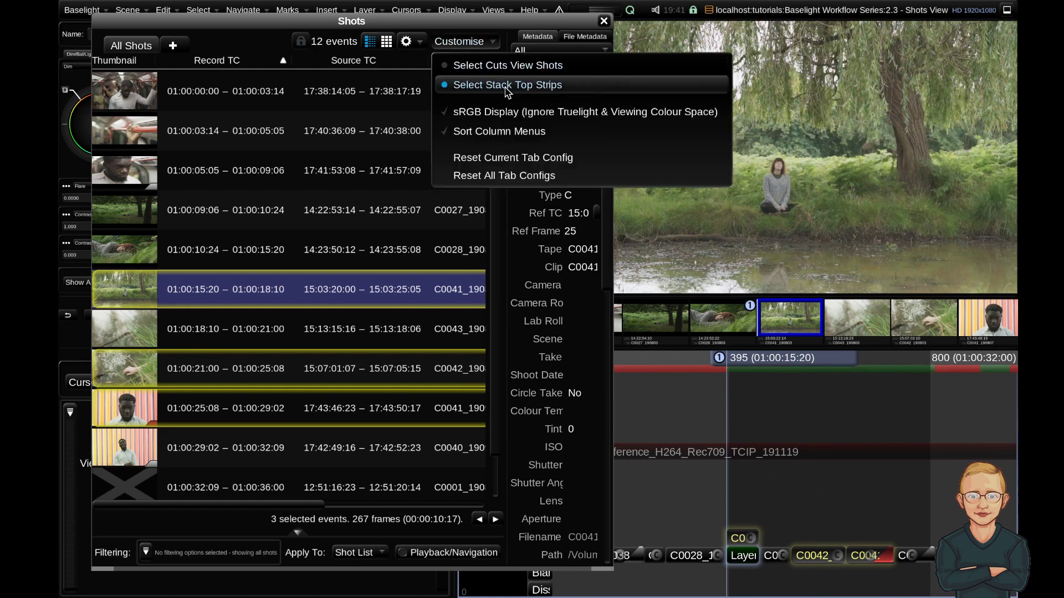
pyautogui.click(502, 28)
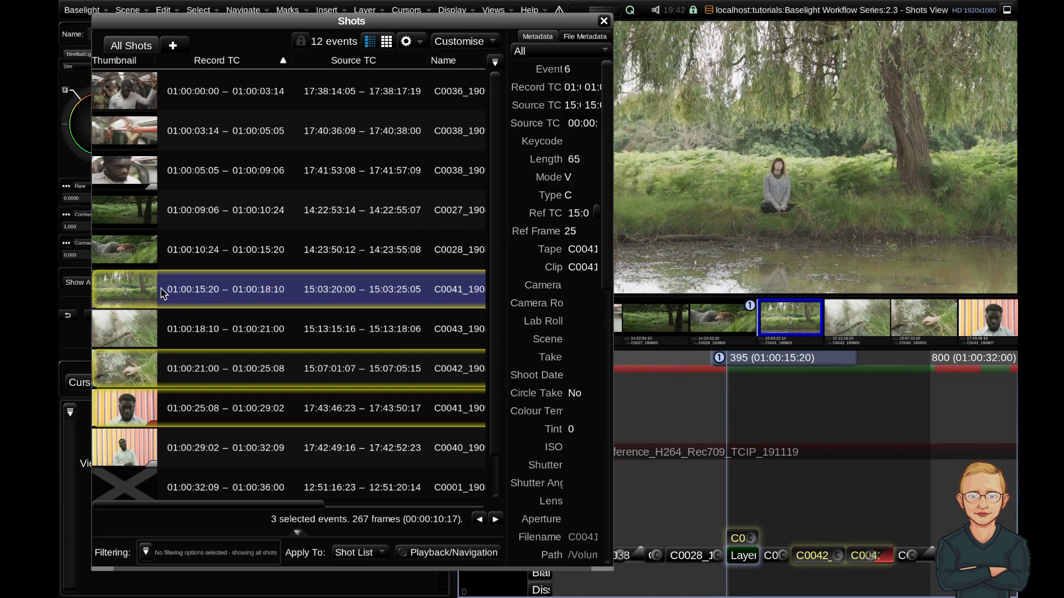
pyautogui.click(145, 371)
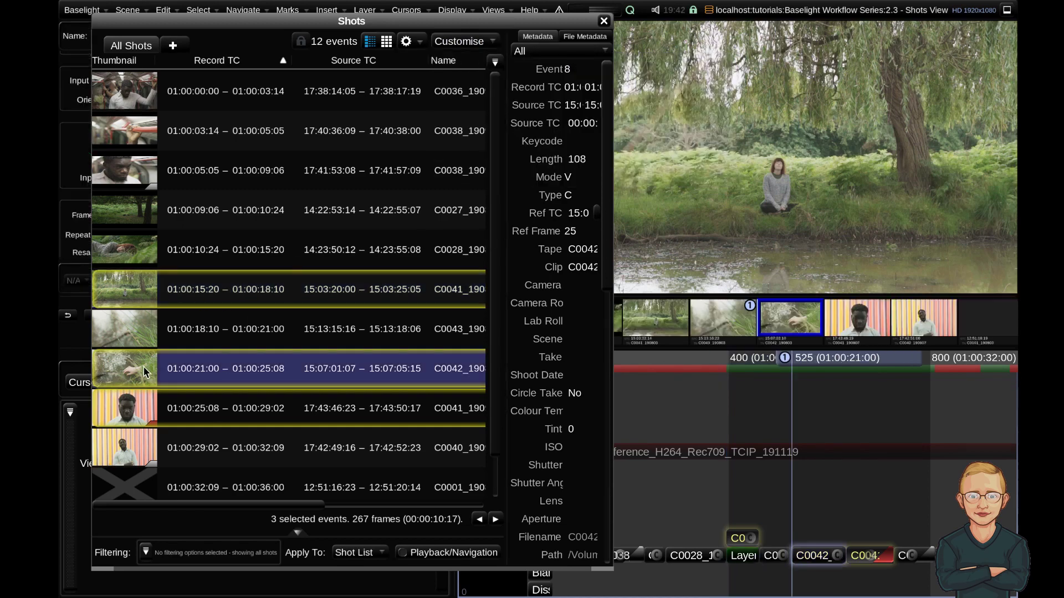
pyautogui.click(142, 413)
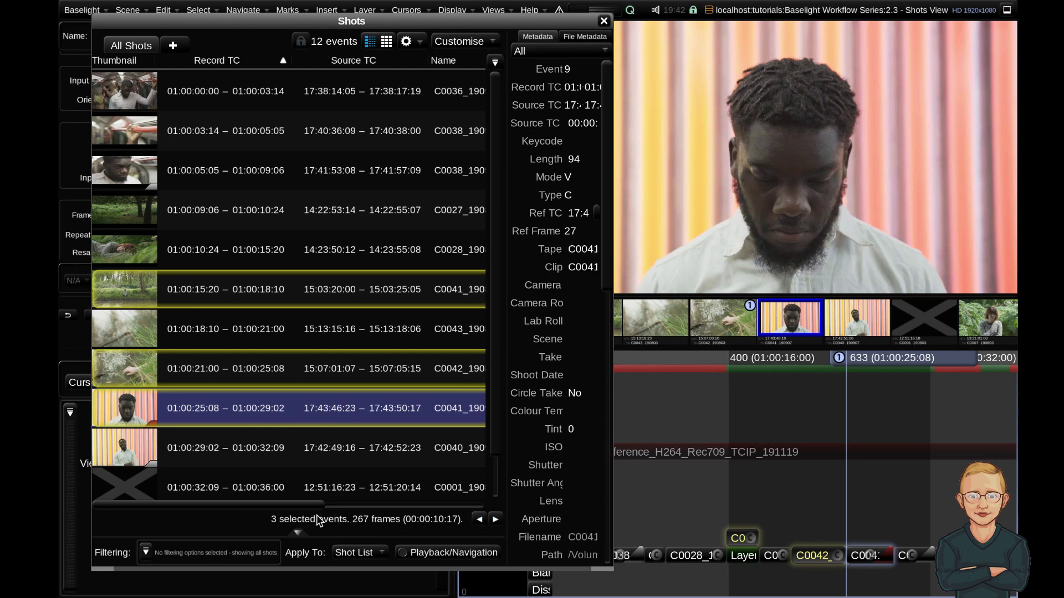
pyautogui.click(480, 520)
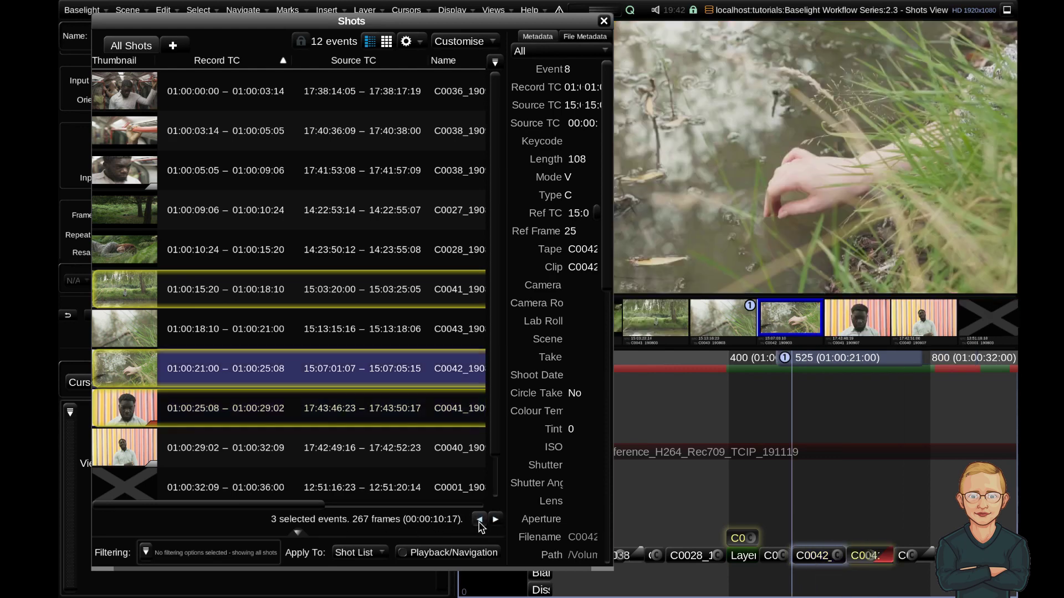
pyautogui.click(480, 520)
pyautogui.click(497, 521)
# Step: Deselect all shots and sort the list ascending by Input Format, DCI 2048x858 first
pyautogui.rightClick(224, 302)
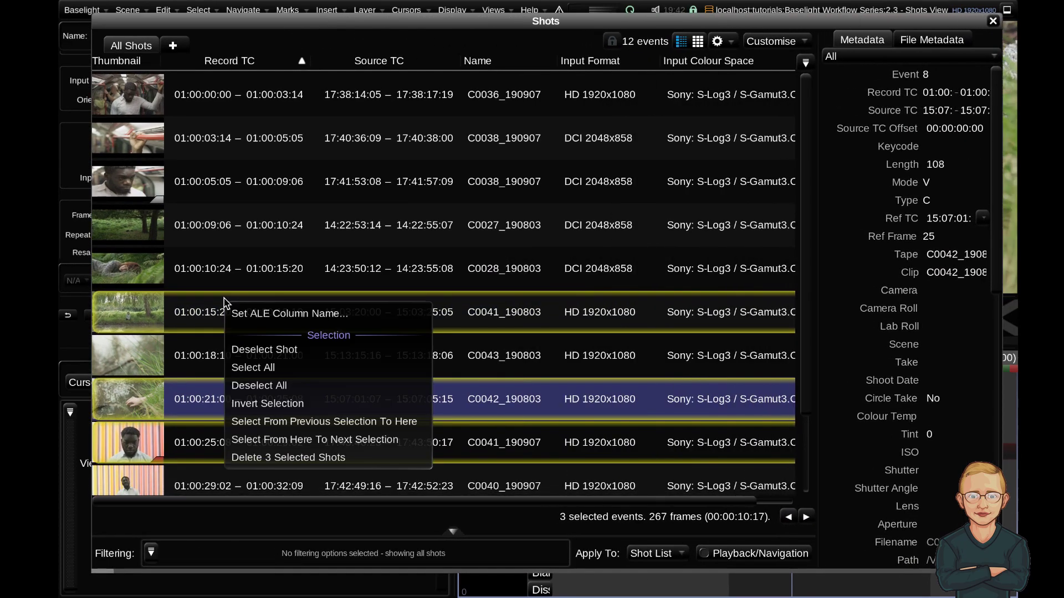
pyautogui.click(313, 384)
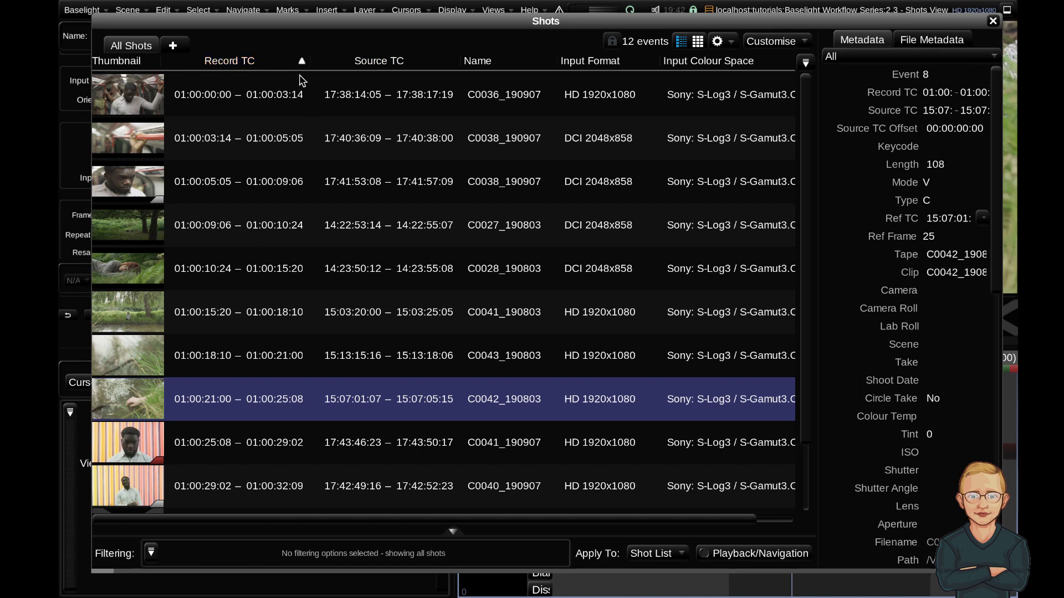
pyautogui.click(588, 63)
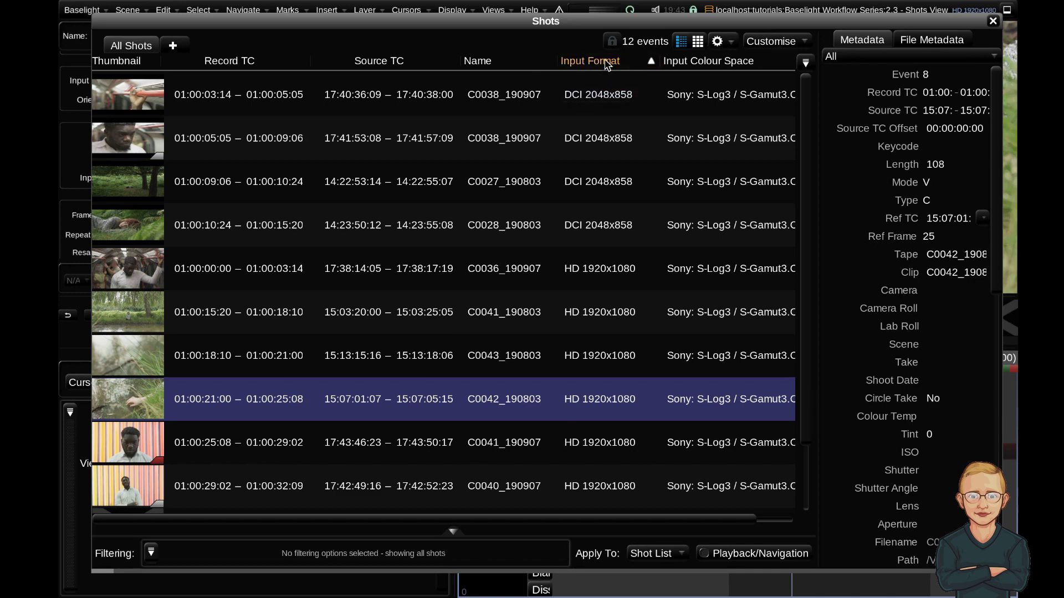
pyautogui.click(607, 64)
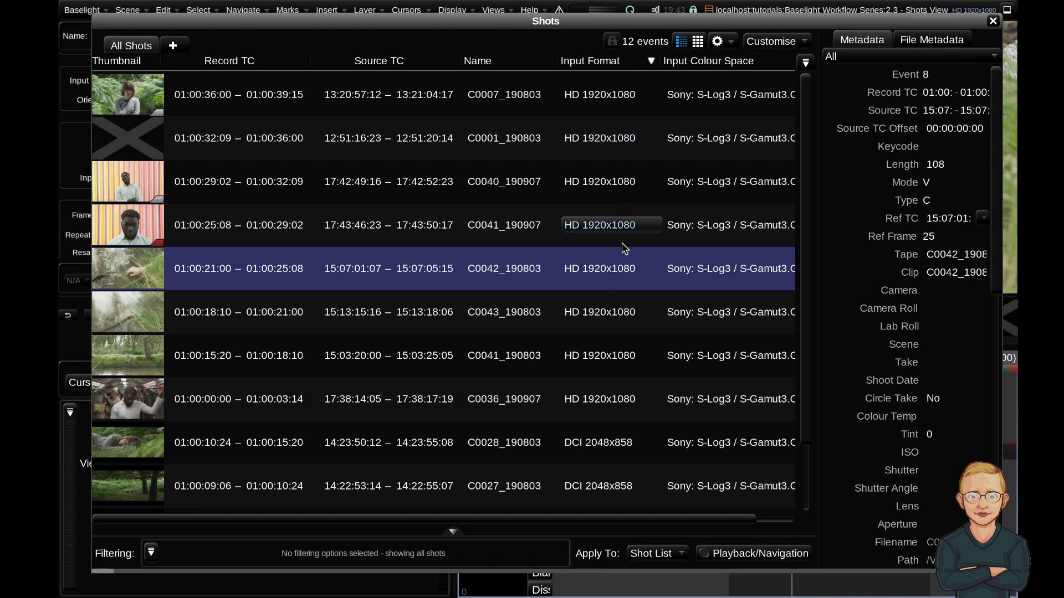
pyautogui.click(602, 65)
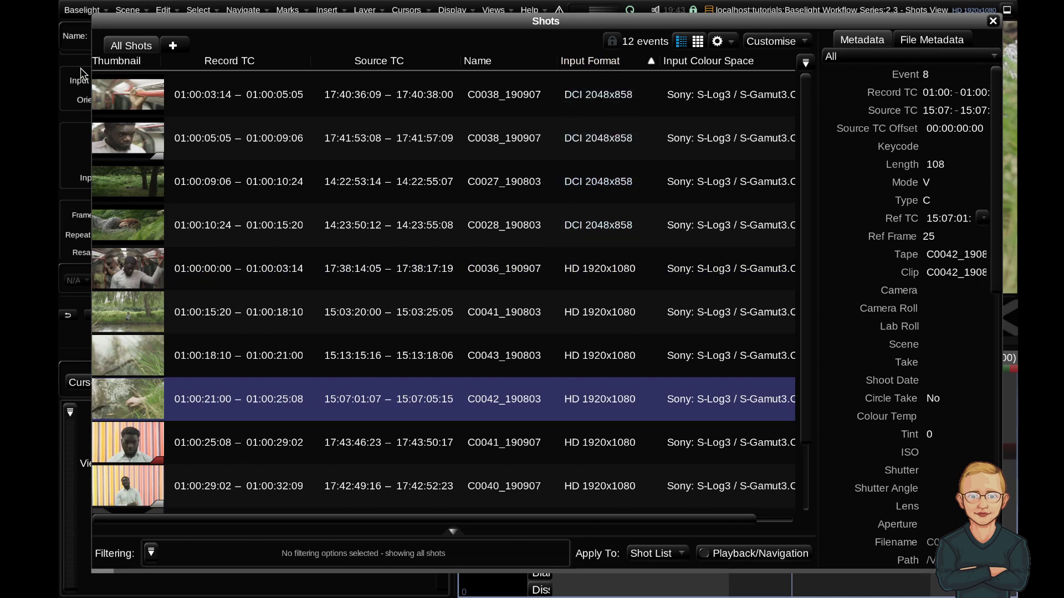
# Step: Select the four DCI 2048x858 shots, then close and reopen the Shots view with Shift+S
pyautogui.click(133, 97)
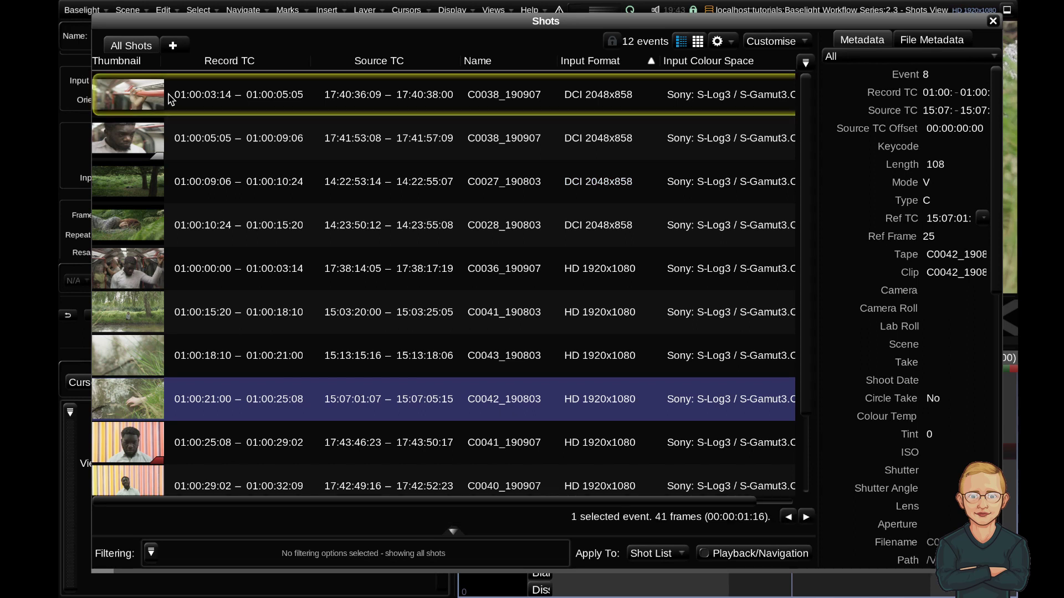
pyautogui.keyDown('shift'); pyautogui.click(130, 229); pyautogui.keyUp('shift')
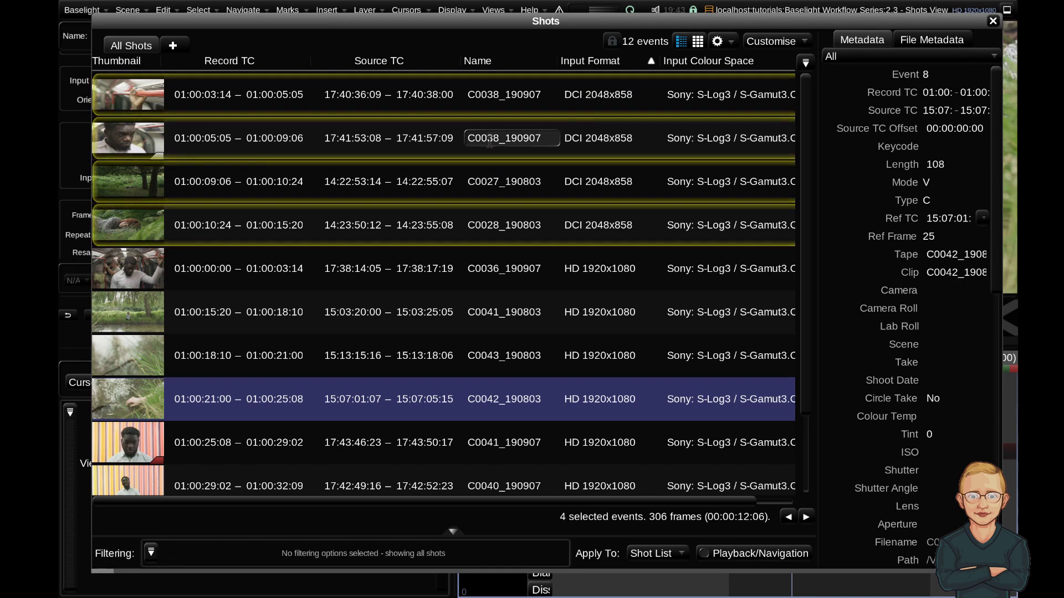
pyautogui.press('Escape')
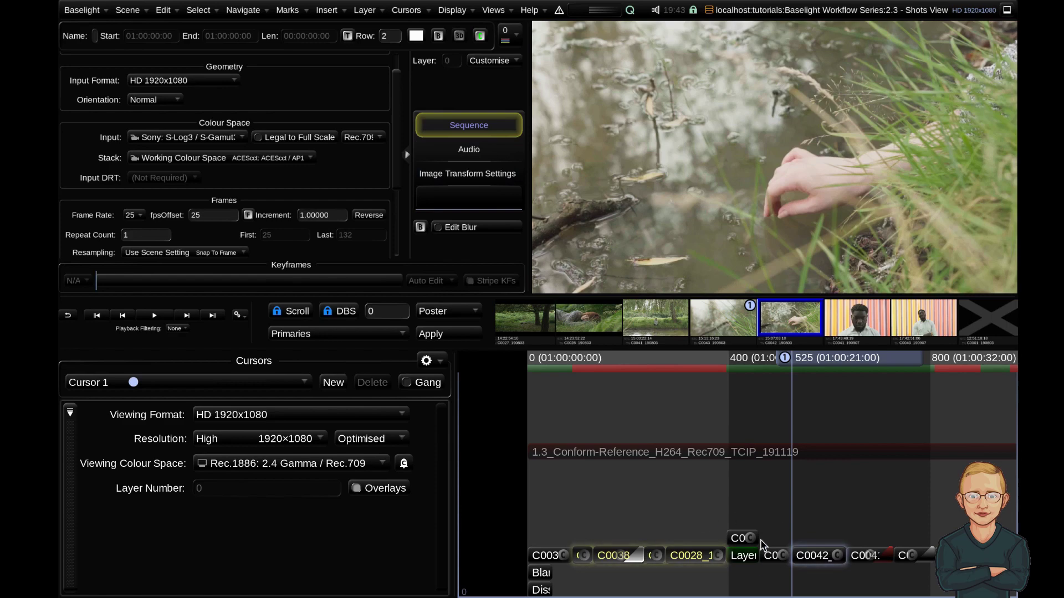
pyautogui.hotkey('shift', 's')
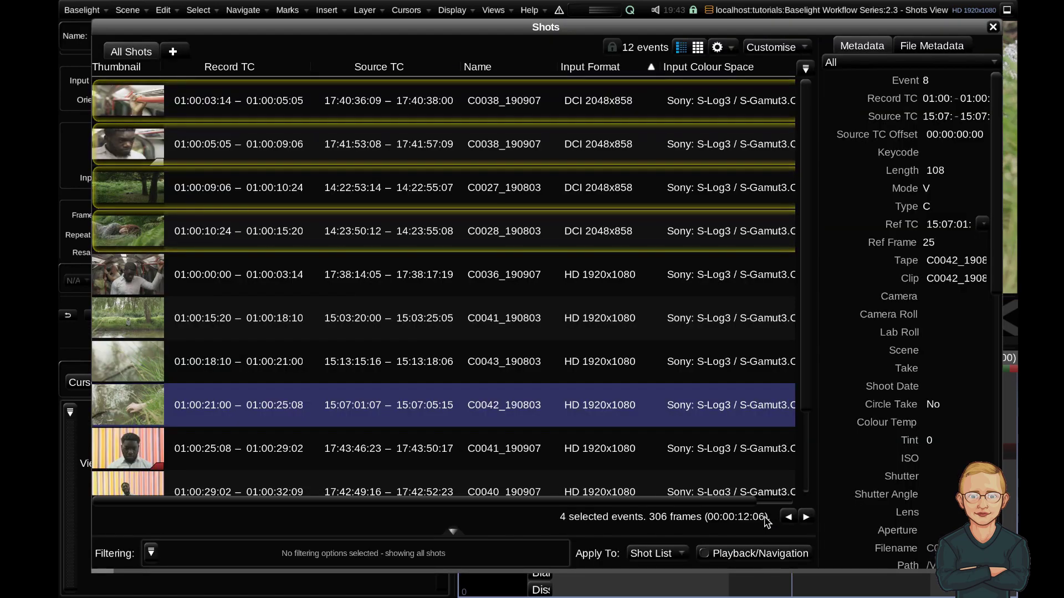
# Step: Set the four selected shots' input format to HD 1920x1080 and delete their names
pyautogui.click(608, 102)
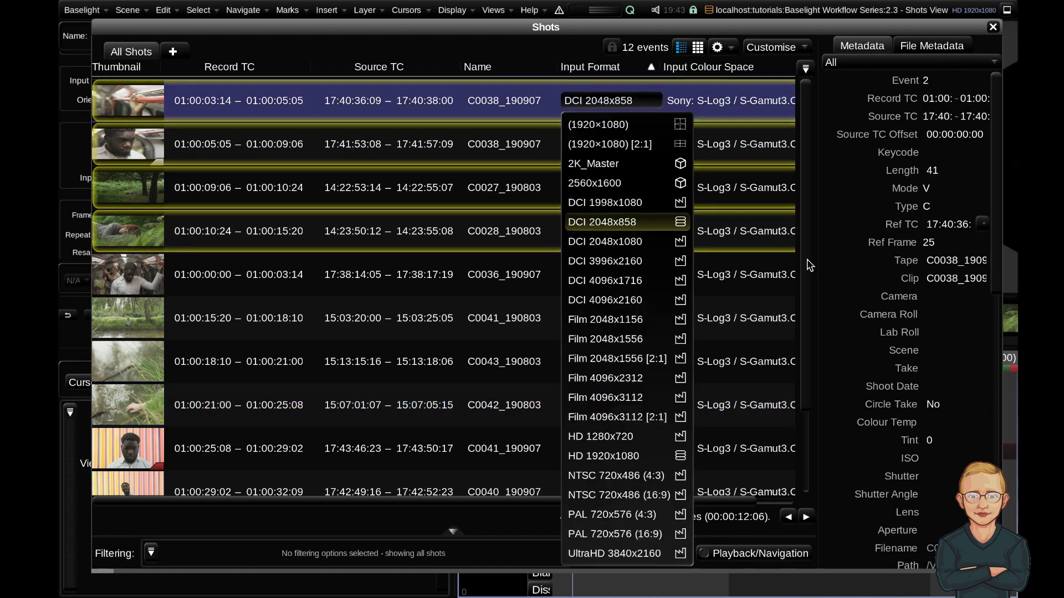
pyautogui.click(626, 456)
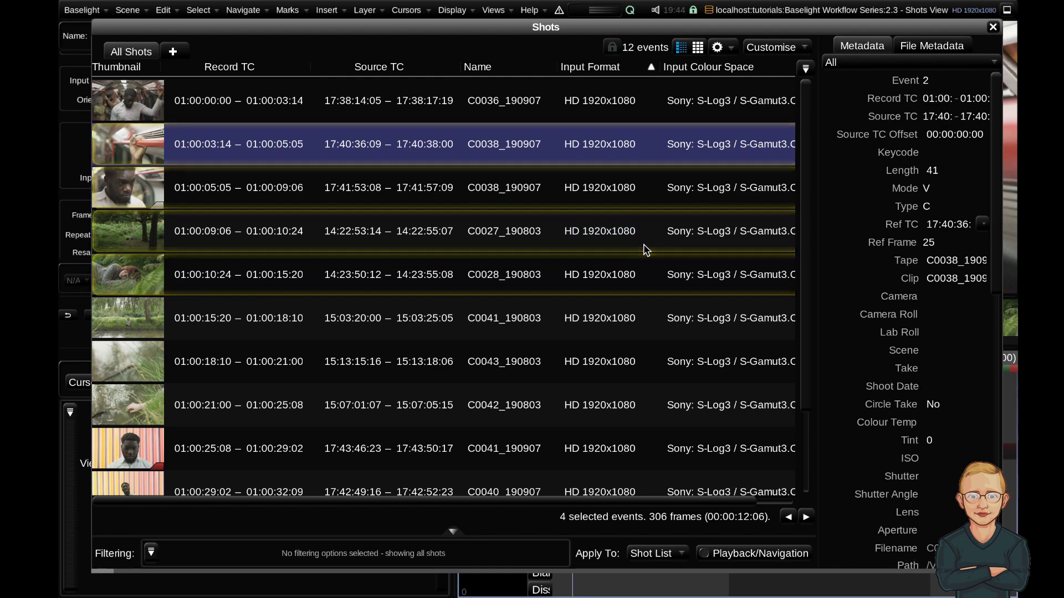
pyautogui.press('Delete')
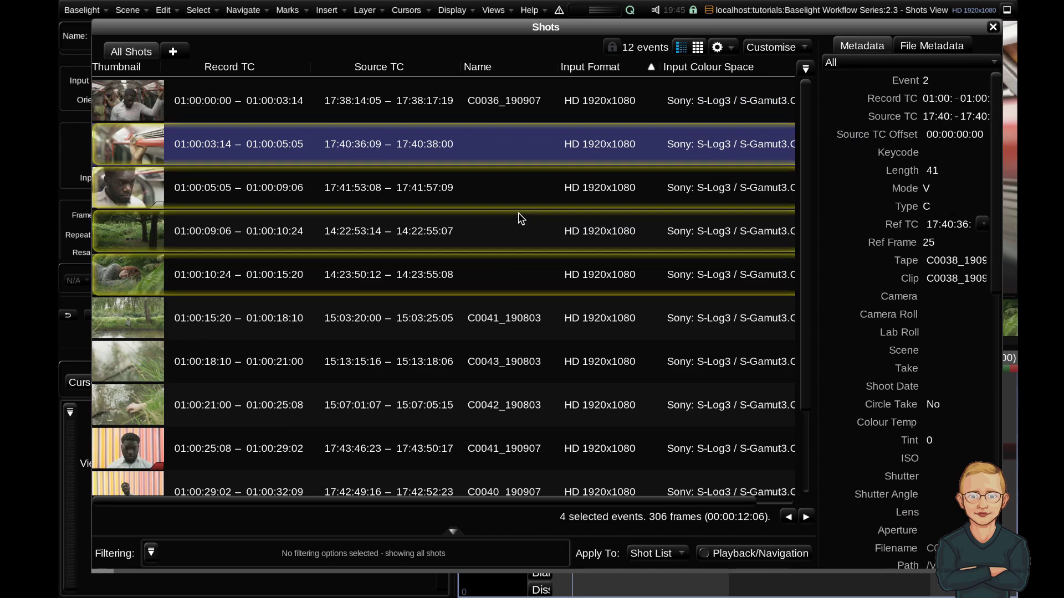
# Step: Name the four selected shots with the %W template, accept substitutions, and widen the Name column
pyautogui.doubleClick(491, 143)
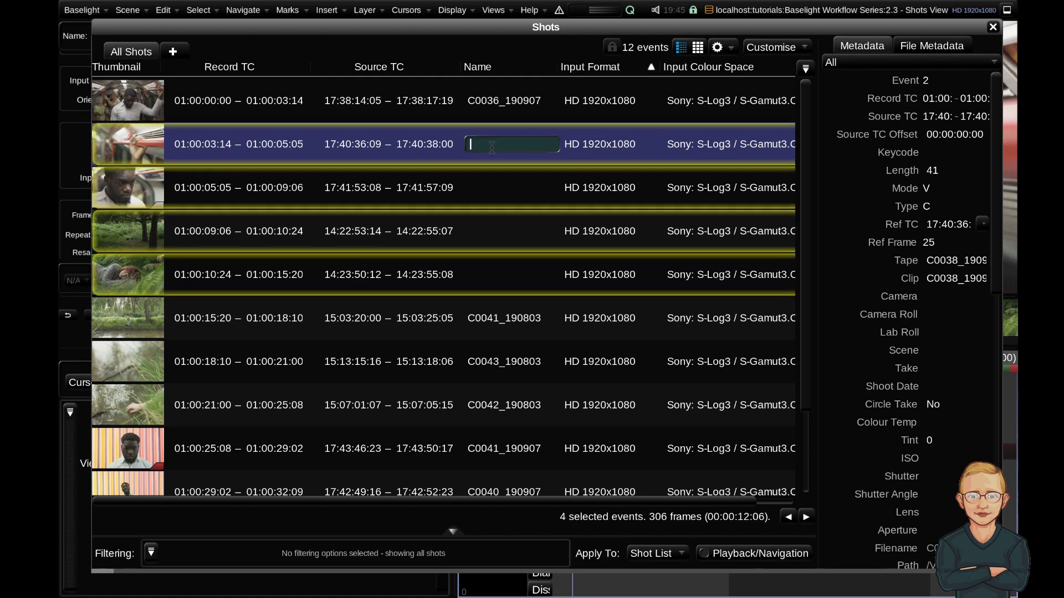
pyautogui.write('%W')
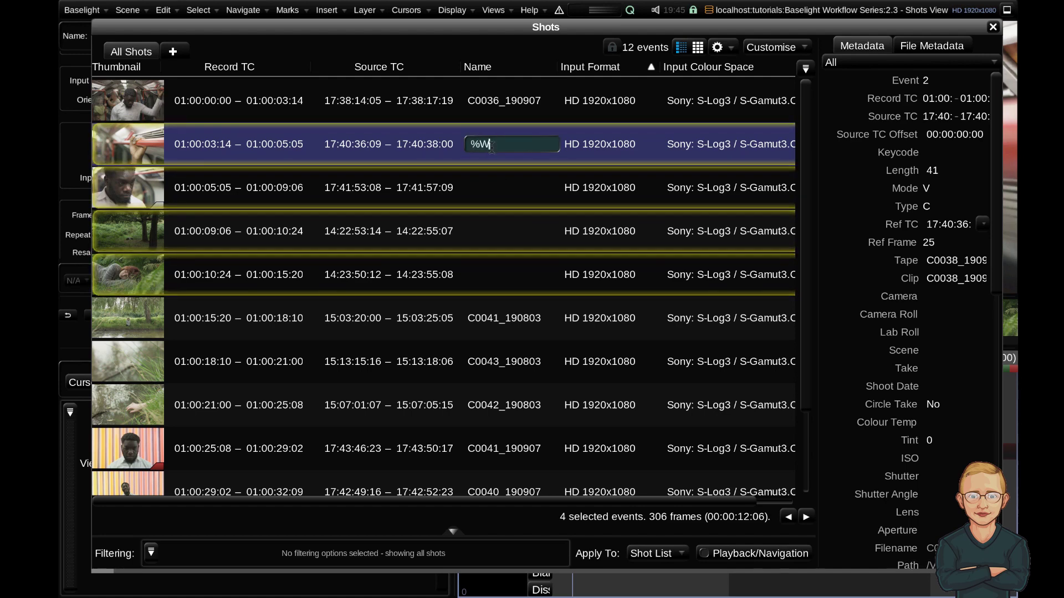
pyautogui.press('Return')
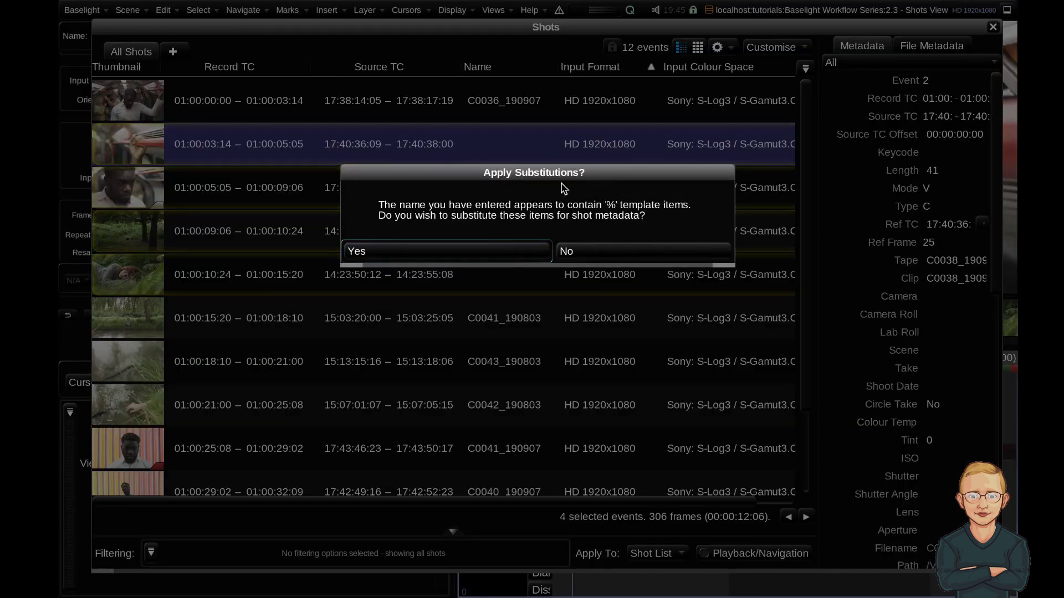
pyautogui.click(459, 249)
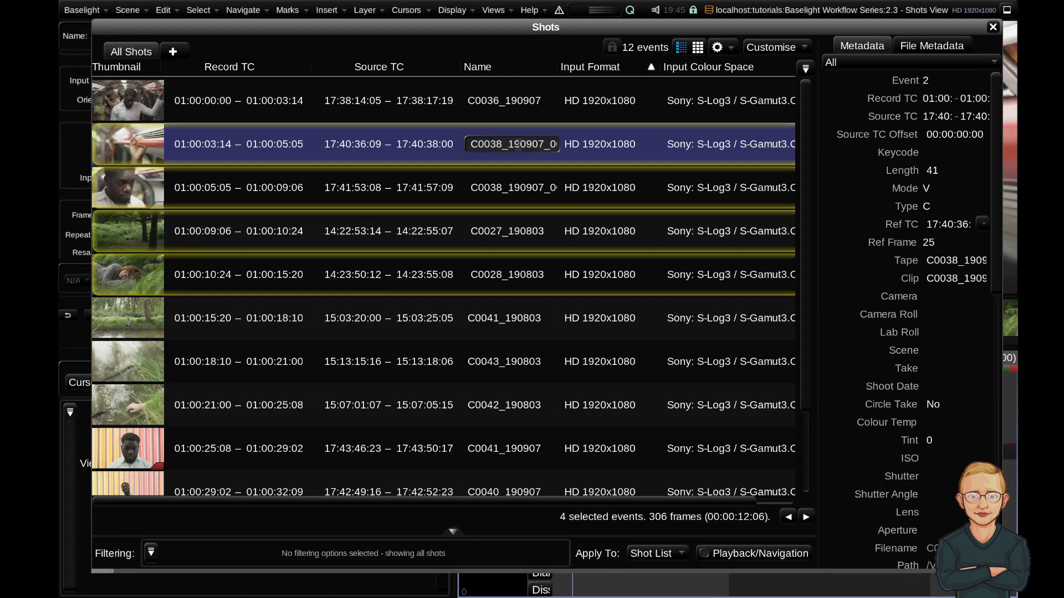
pyautogui.moveTo(558, 70); pyautogui.dragTo(594, 70)
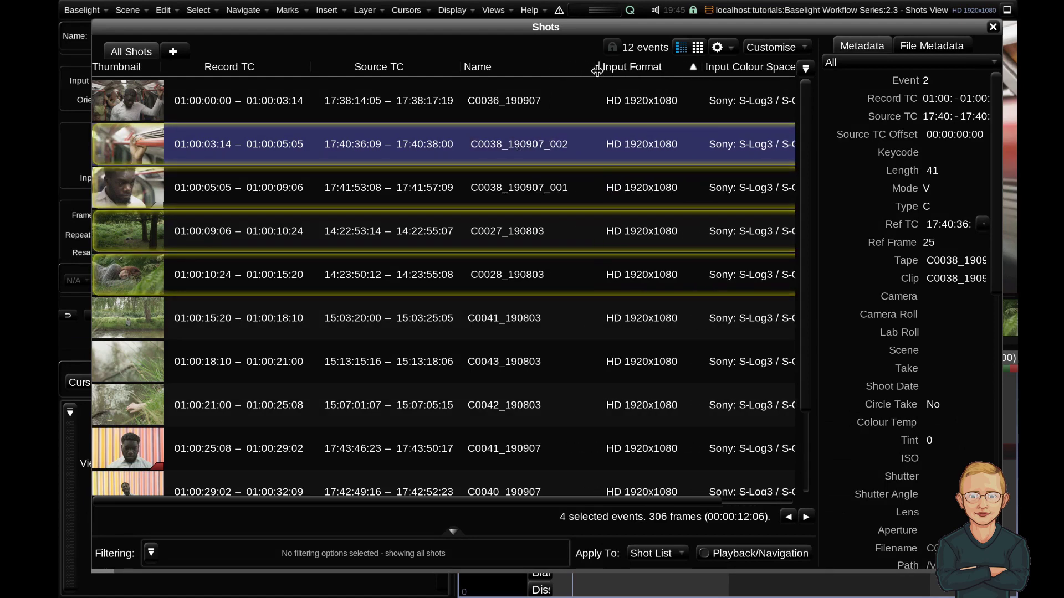
# Step: Deselect all shots and add a new shot-list tab named Opticals
pyautogui.rightClick(539, 216)
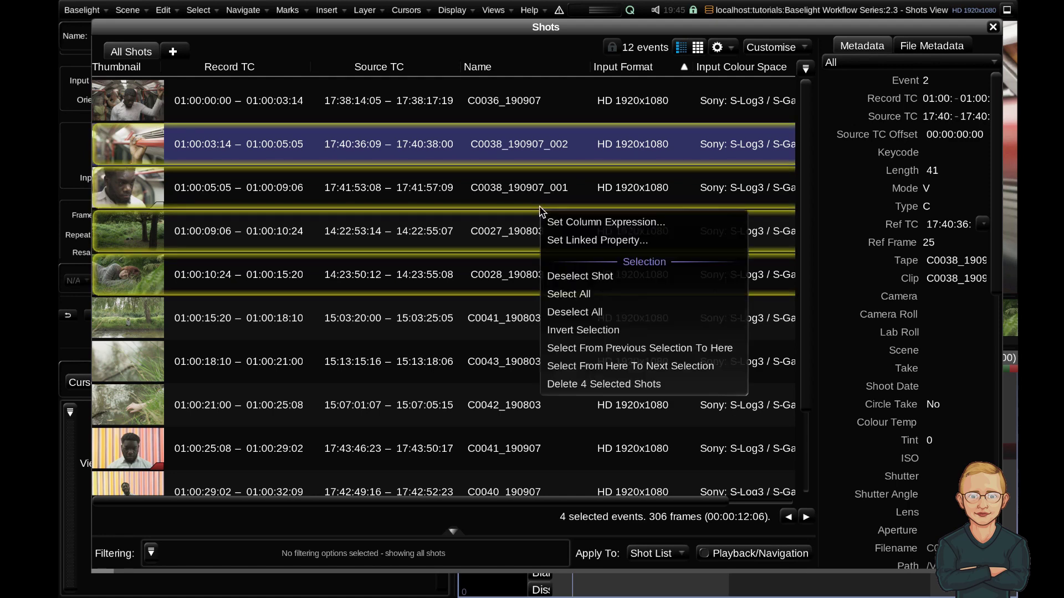
pyautogui.click(594, 315)
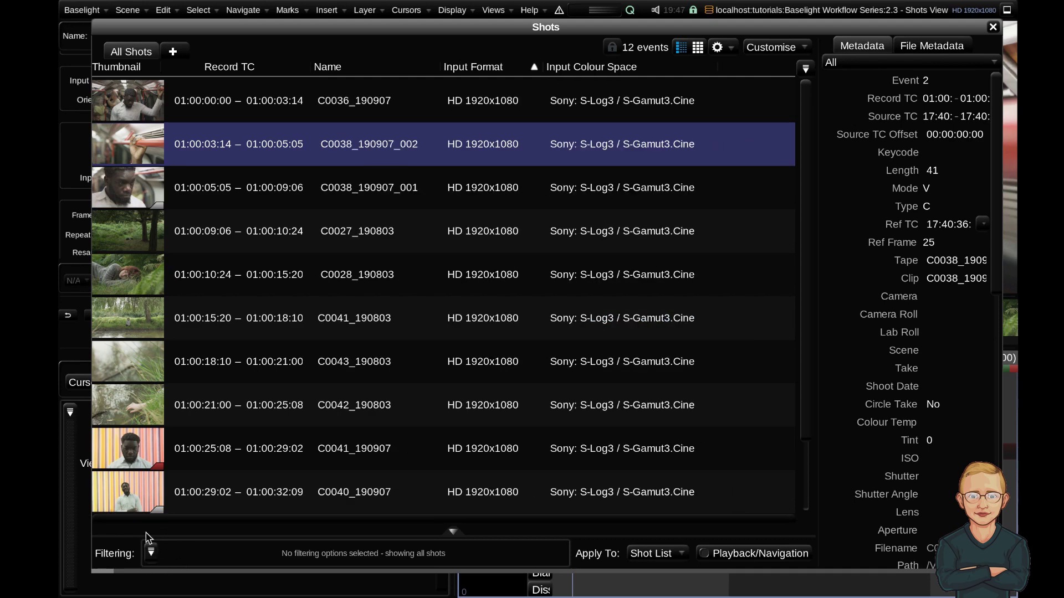
pyautogui.click(172, 53)
pyautogui.doubleClick(188, 52)
pyautogui.write('Opticals')
pyautogui.press('Return')
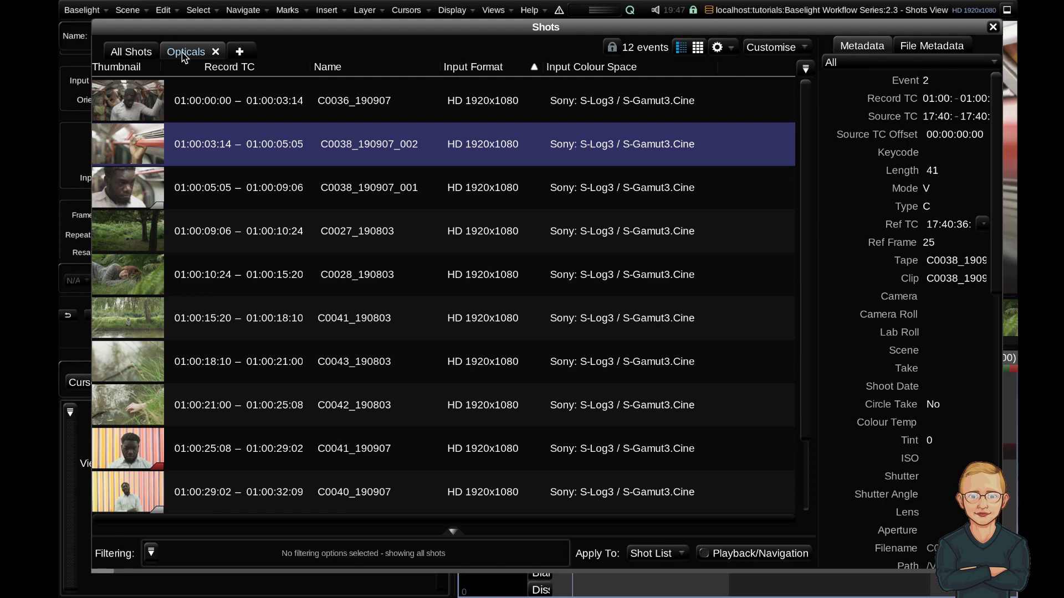
# Step: Filter the Opticals shots by Mark Categories to Default Strip Category, leaving 3 of 12 events
pyautogui.click(151, 553)
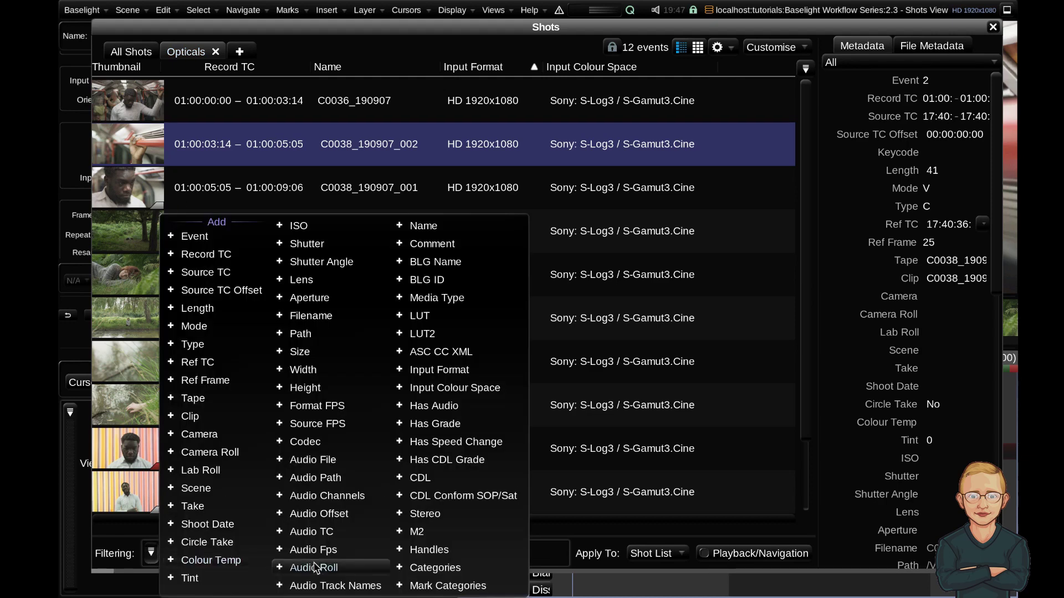
pyautogui.click(454, 586)
pyautogui.click(336, 554)
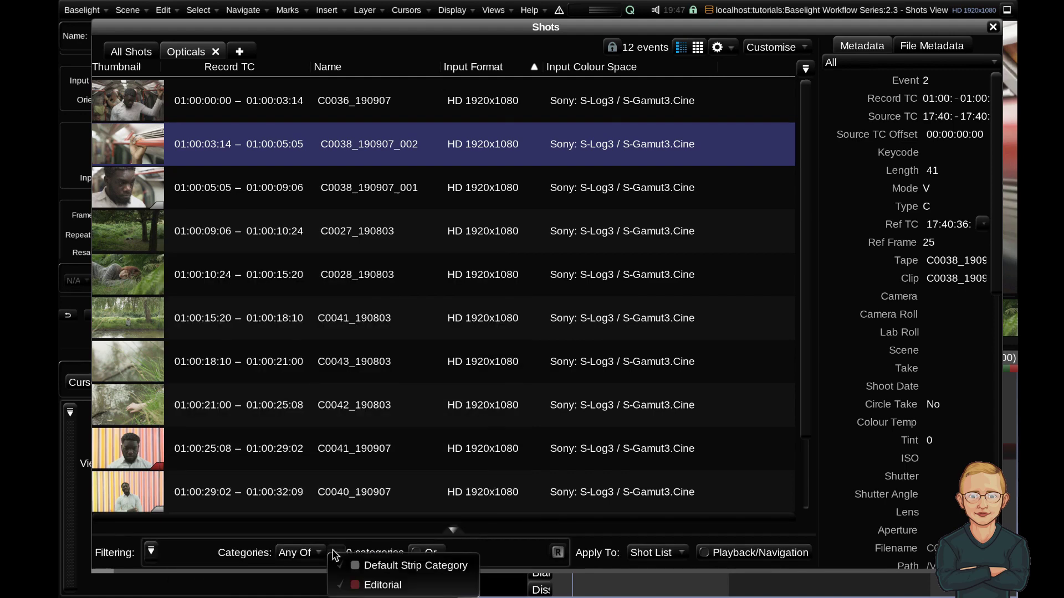
pyautogui.click(391, 566)
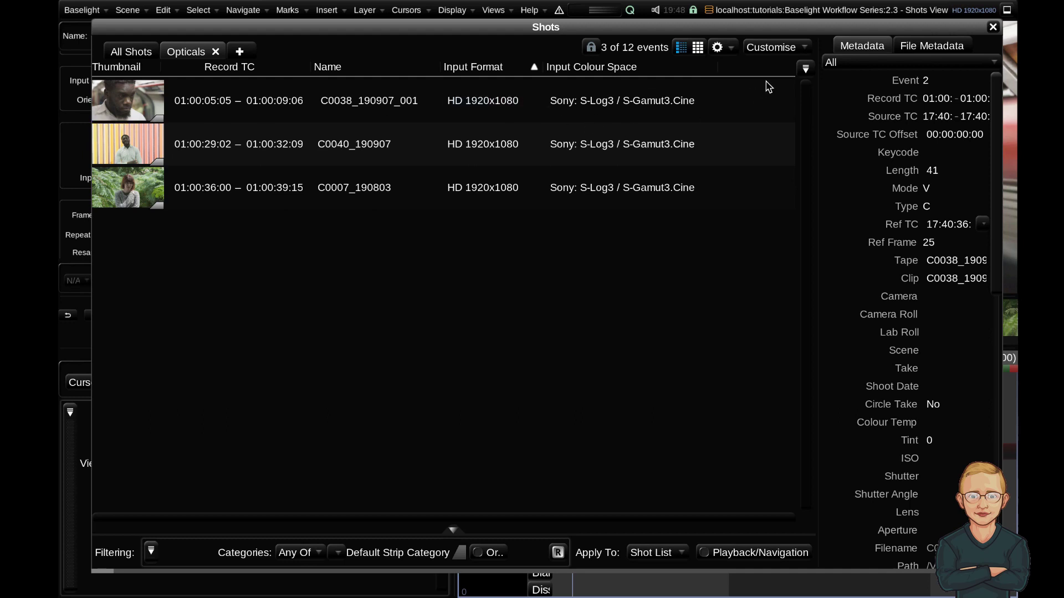
# Step: Show Source TC and M2 columns (M2 25.000, 25.000, 50.000) and make C0038_190907_001 current
pyautogui.click(805, 68)
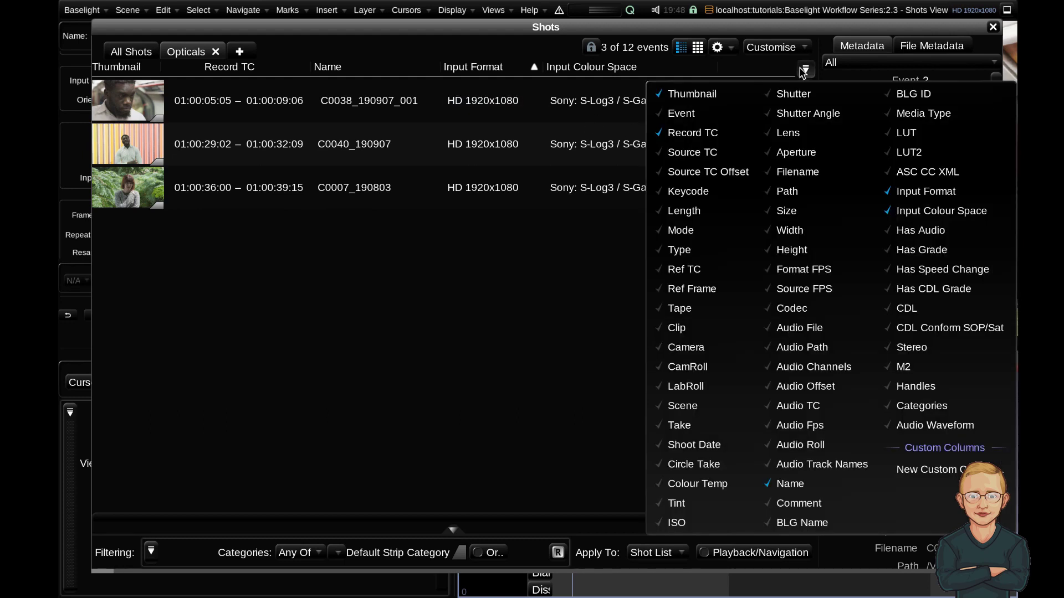
pyautogui.click(707, 154)
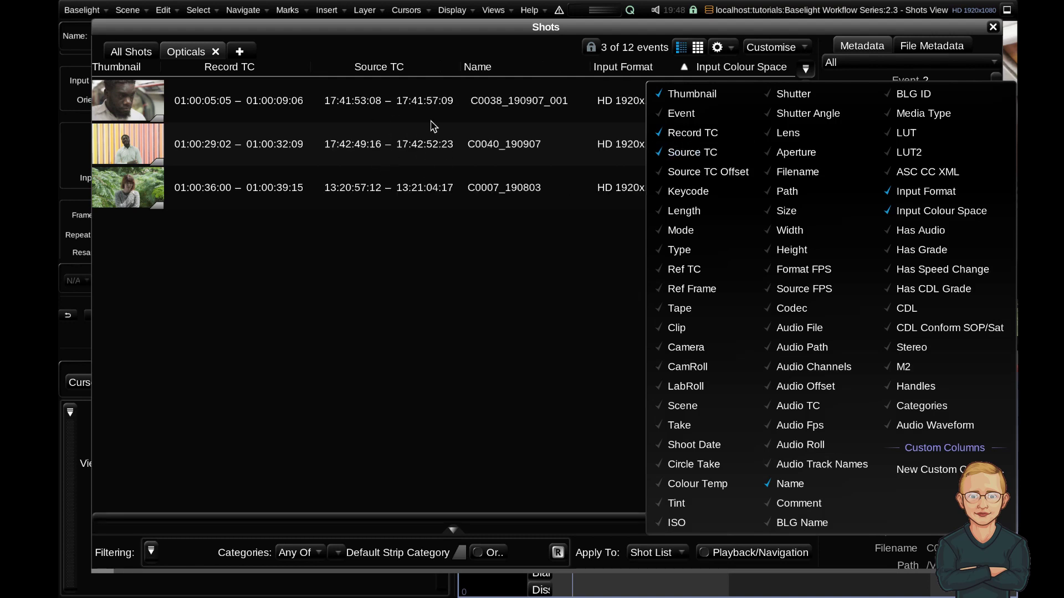
pyautogui.click(923, 371)
pyautogui.click(536, 308)
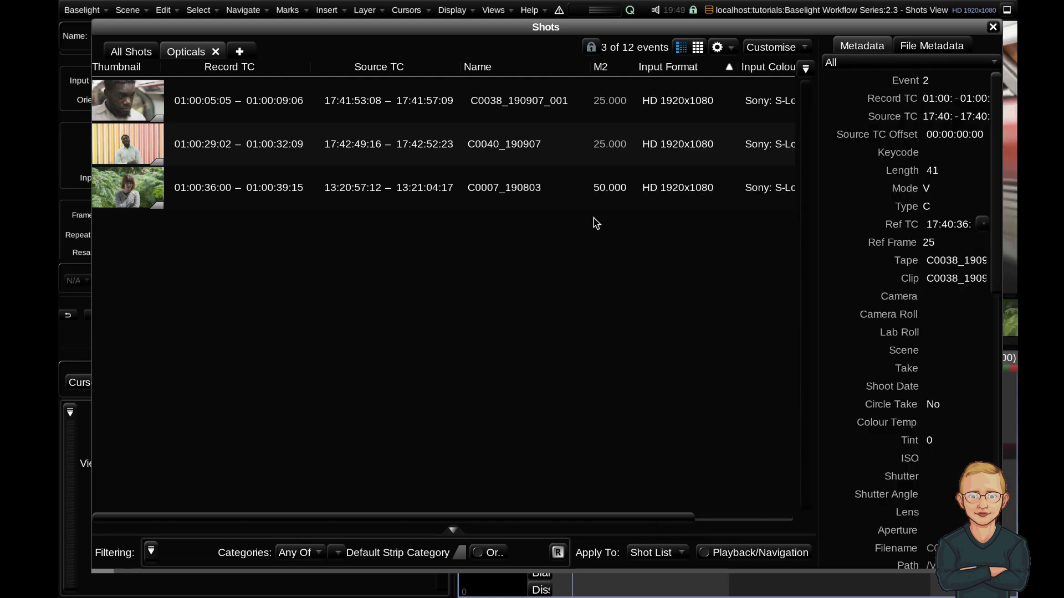
pyautogui.click(134, 106)
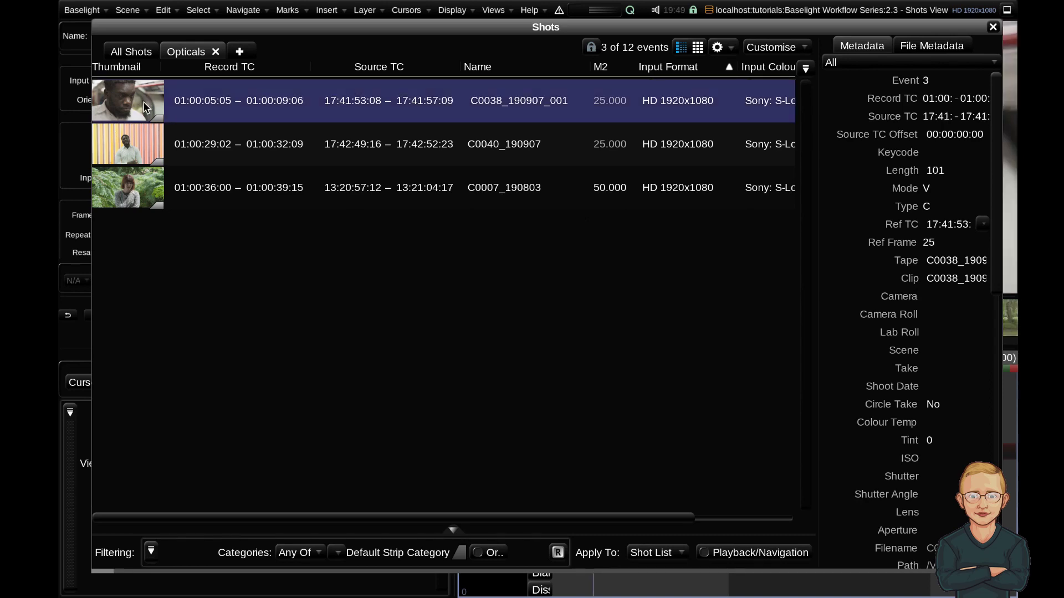
# Step: Inspect C0038_190907_001, then make C0007_190803 (increment 2.00000) current and return to the shot list
pyautogui.doubleClick(144, 102)
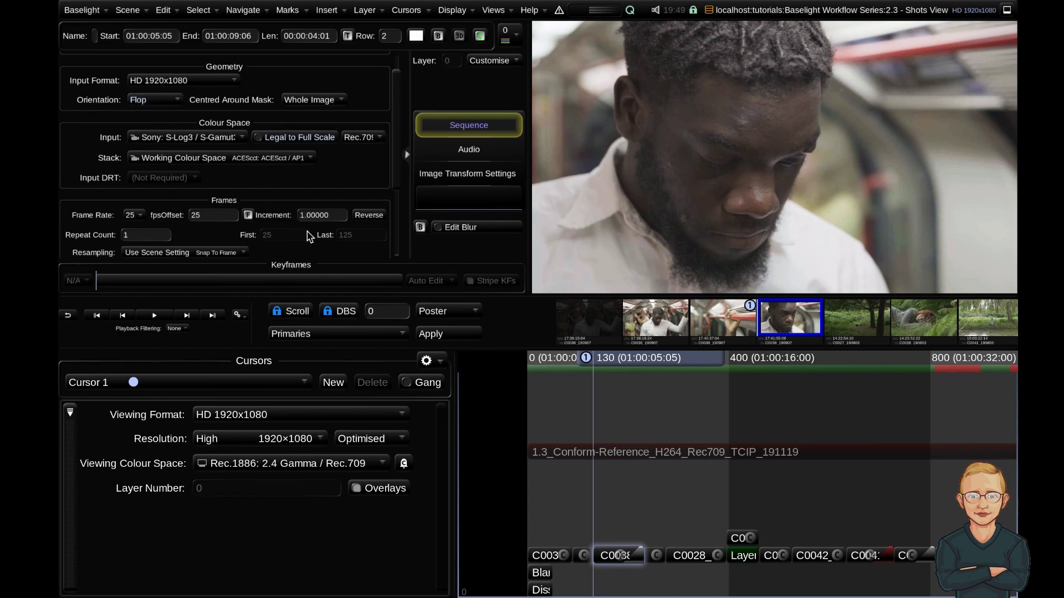
pyautogui.hotkey('shift', 's')
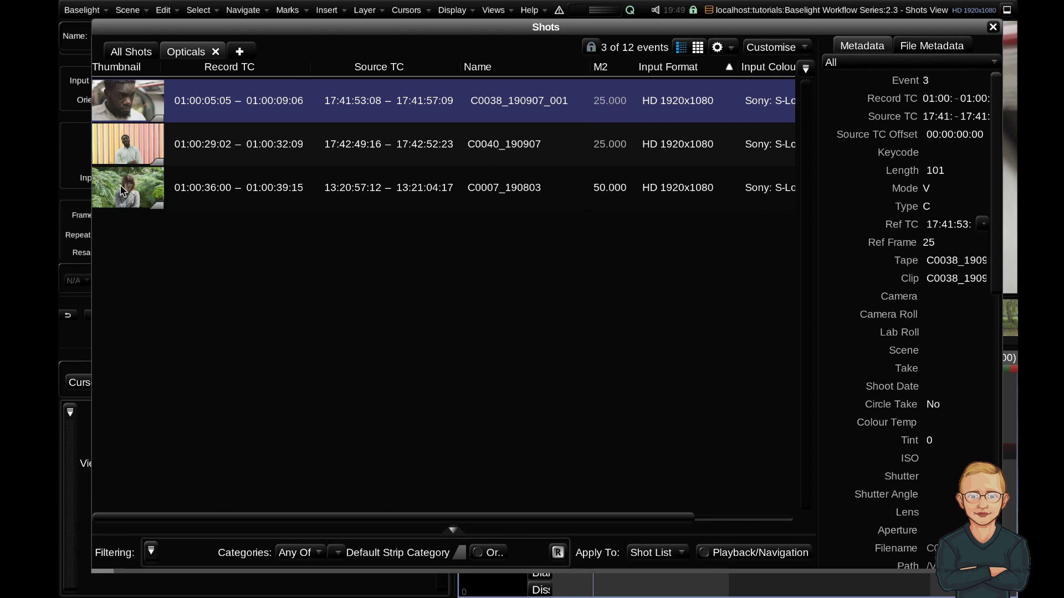
pyautogui.click(137, 196)
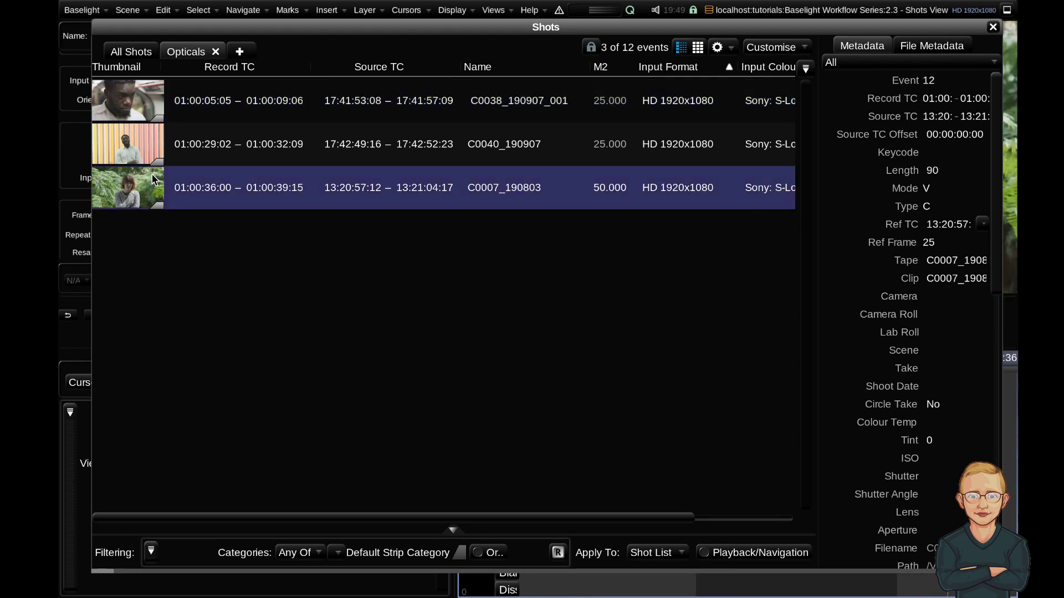
pyautogui.doubleClick(154, 179)
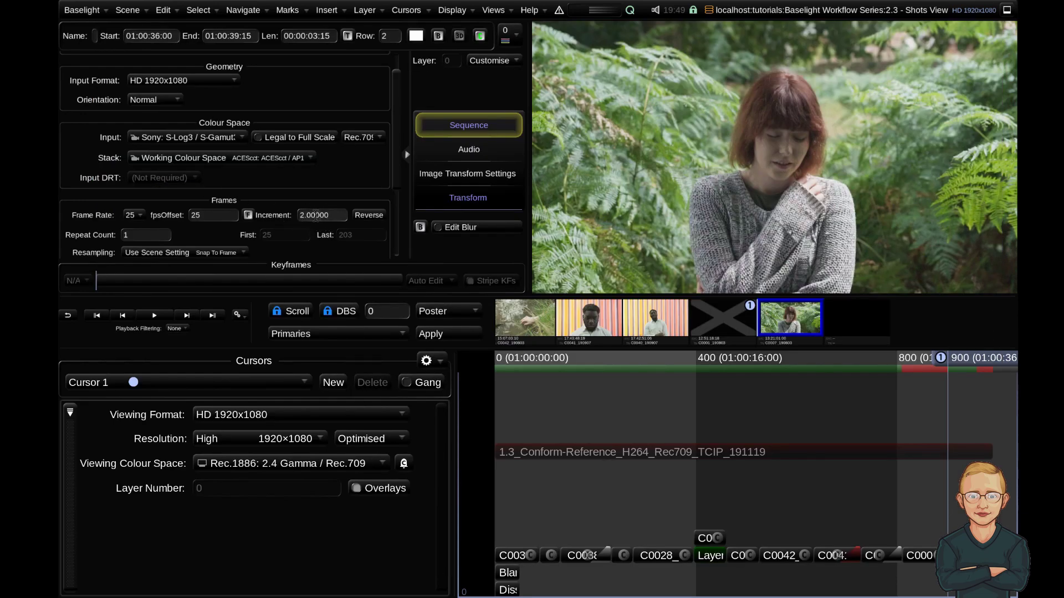
pyautogui.hotkey('shift', 's')
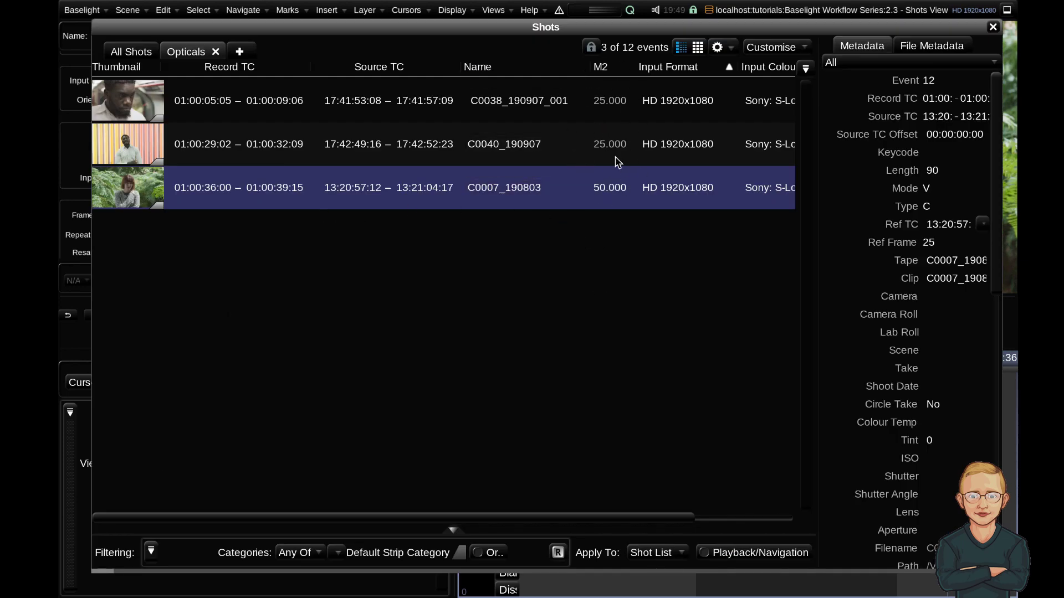
# Step: Hide the Input Colour Space column in the Opticals list
pyautogui.click(806, 69)
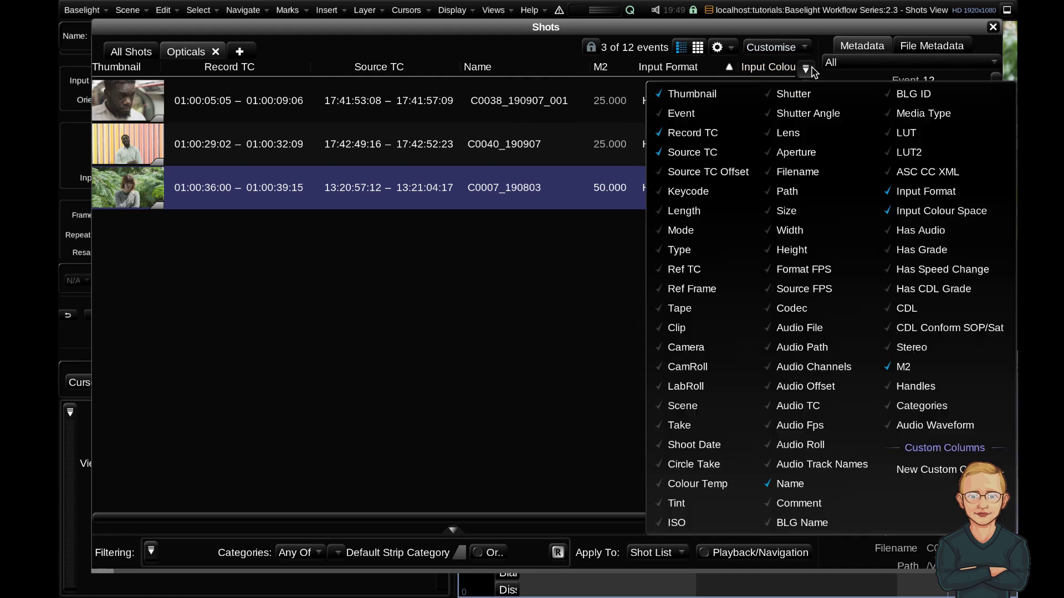
pyautogui.click(927, 212)
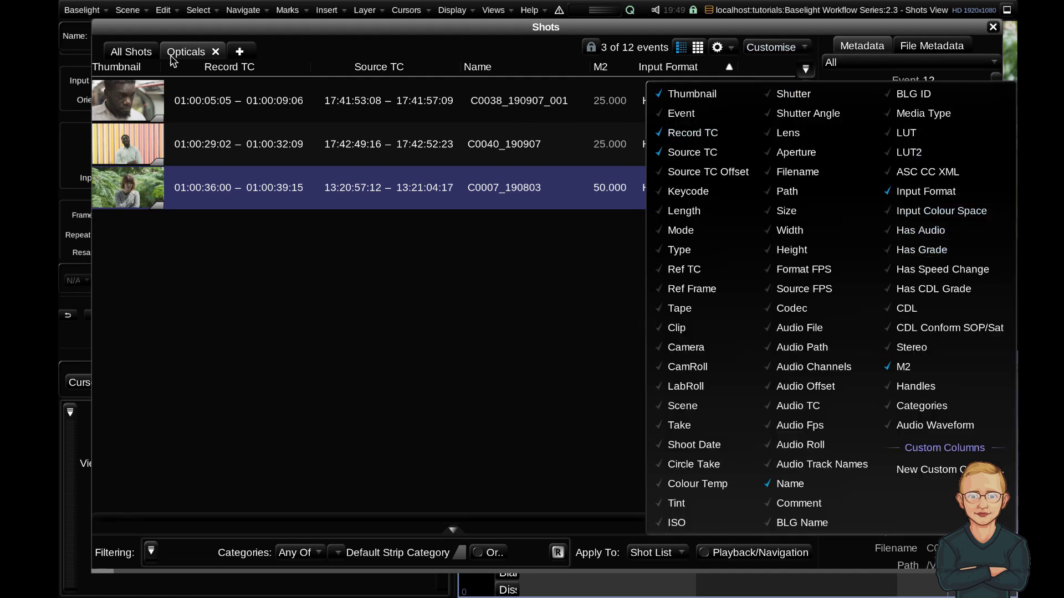
pyautogui.click(336, 191)
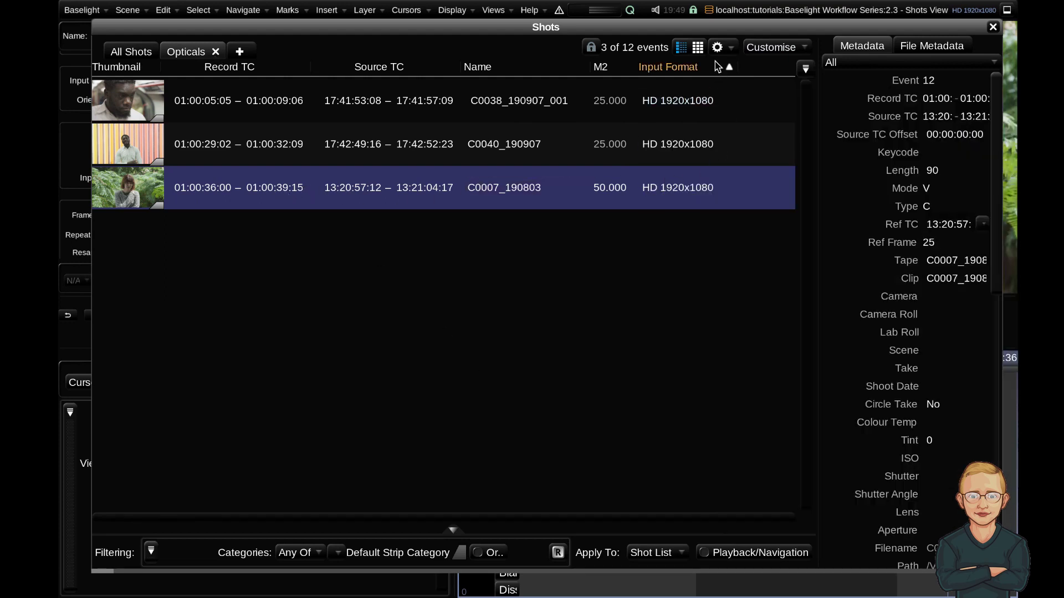
# Step: Check the EDL export settings without exporting, then start a report export of the shots
pyautogui.click(730, 50)
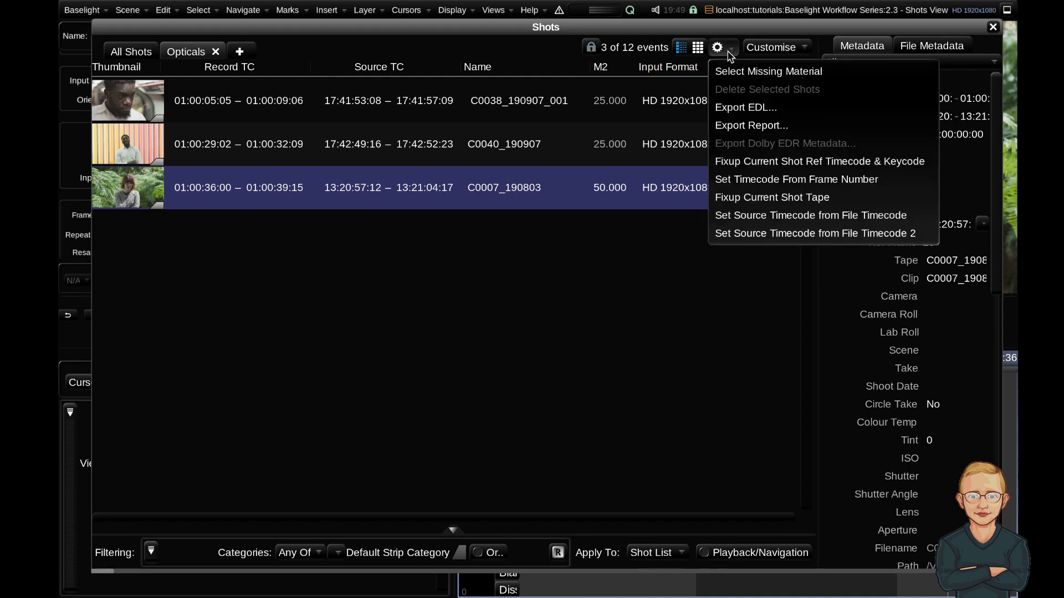
pyautogui.click(772, 111)
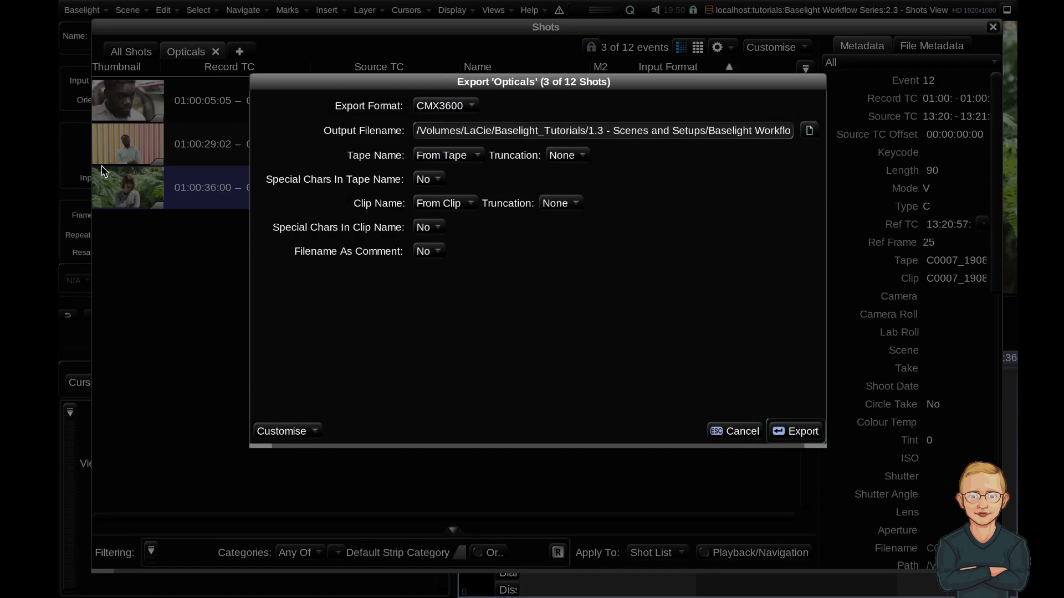
pyautogui.click(747, 432)
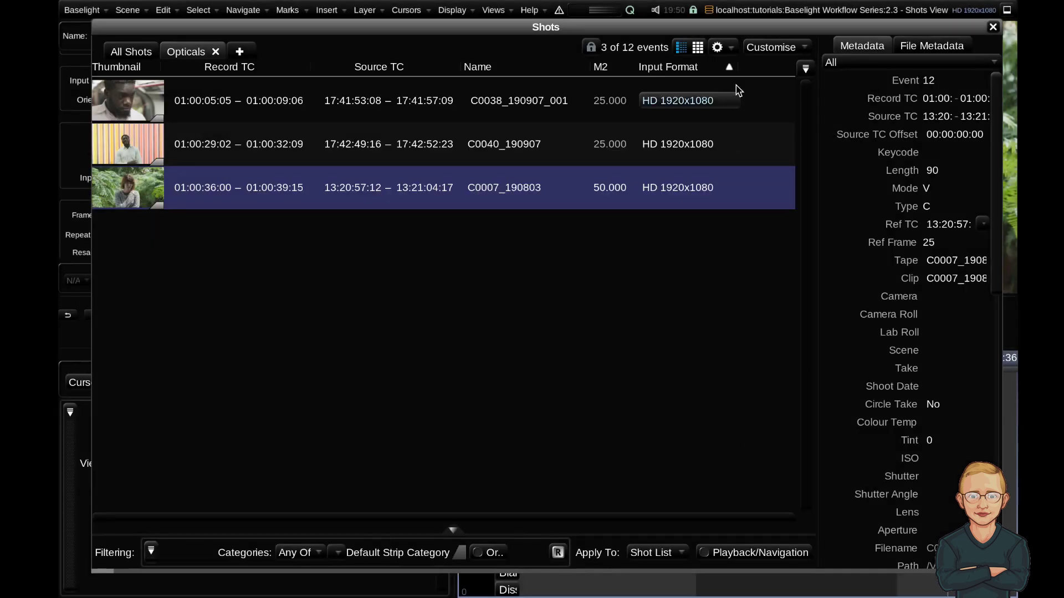
pyautogui.click(720, 49)
pyautogui.click(775, 126)
# Step: Create a new PDF report of all 12 shots, preview its second-page shot table, and close Reports
pyautogui.click(487, 250)
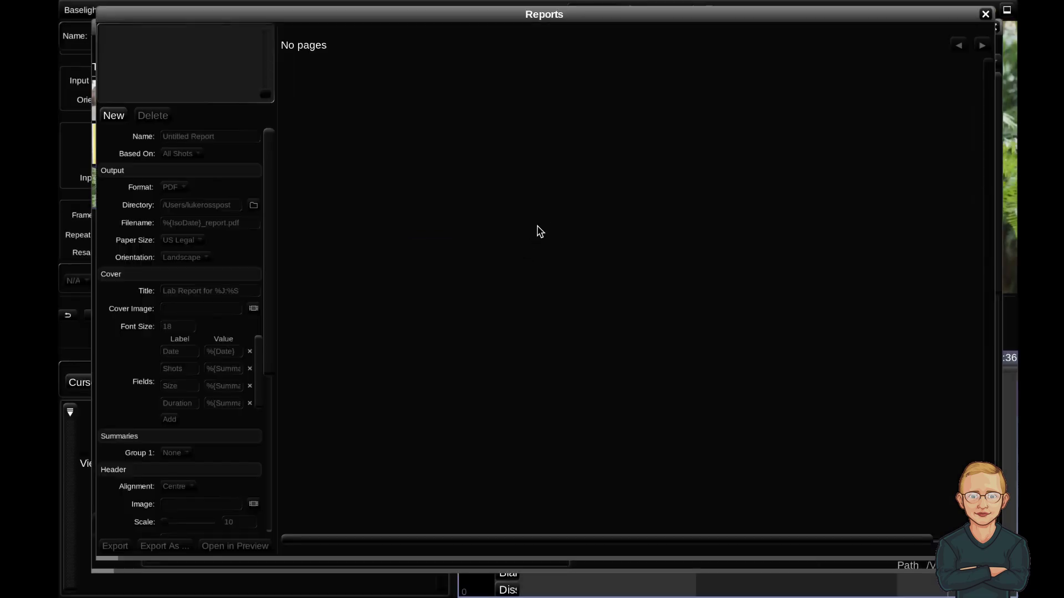
pyautogui.click(125, 117)
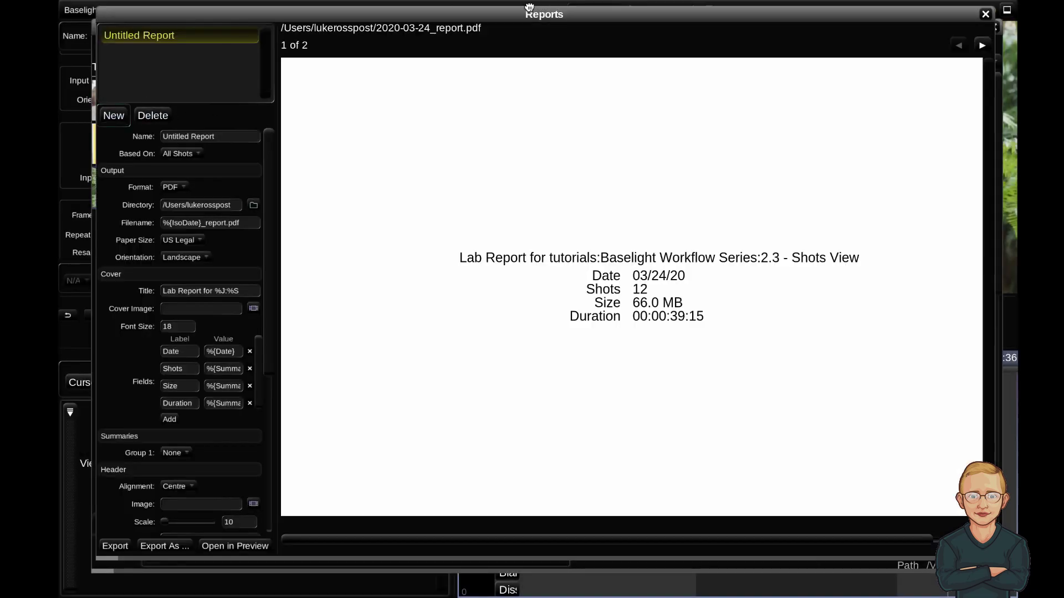
pyautogui.click(984, 45)
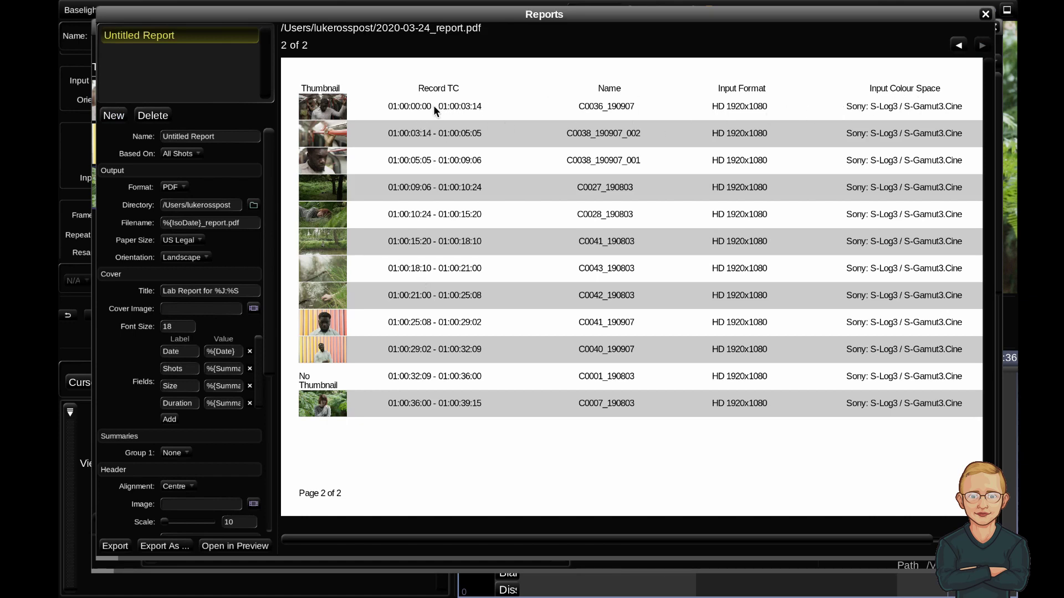
pyautogui.click(985, 14)
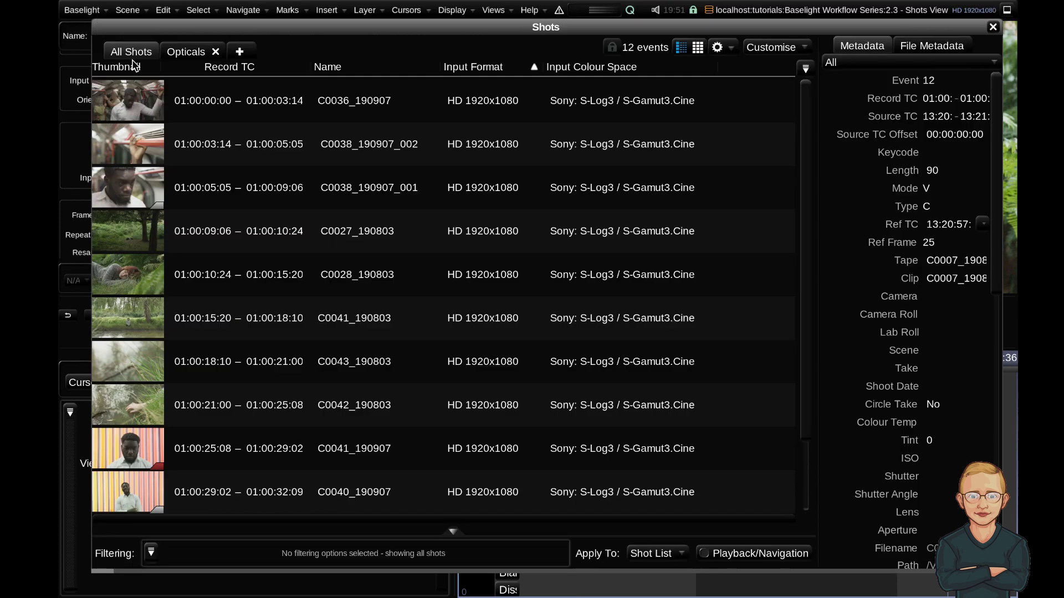
# Step: Use Select Missing Material to select C0001_190803, 1 event of 91 frames
pyautogui.click(725, 52)
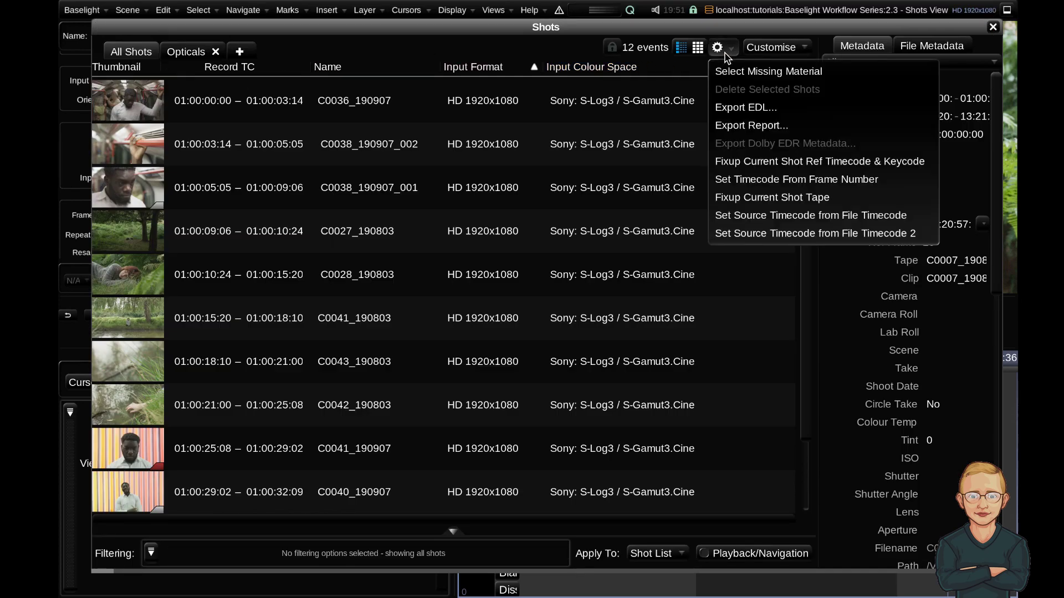
pyautogui.click(743, 74)
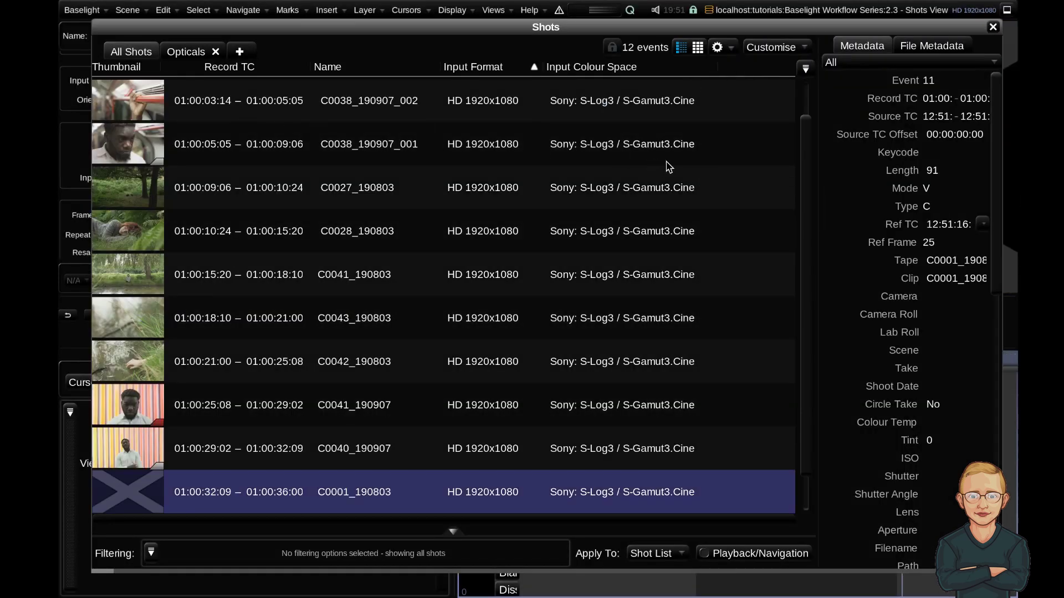
pyautogui.moveTo(800, 133); pyautogui.dragTo(806, 228)
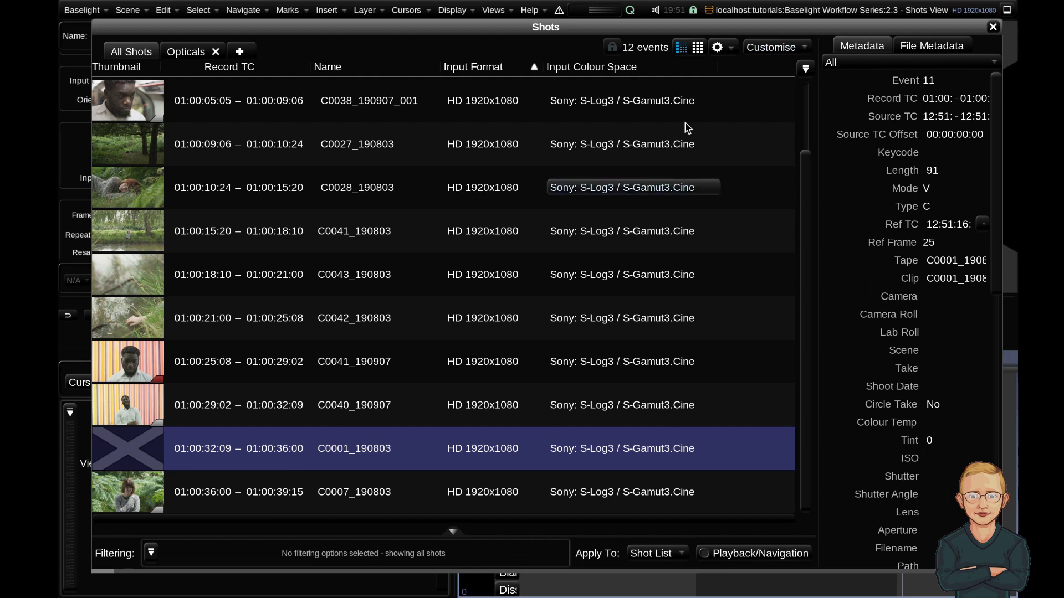
# Step: Look through the Customise and shot-list options menus, then close them
pyautogui.click(772, 48)
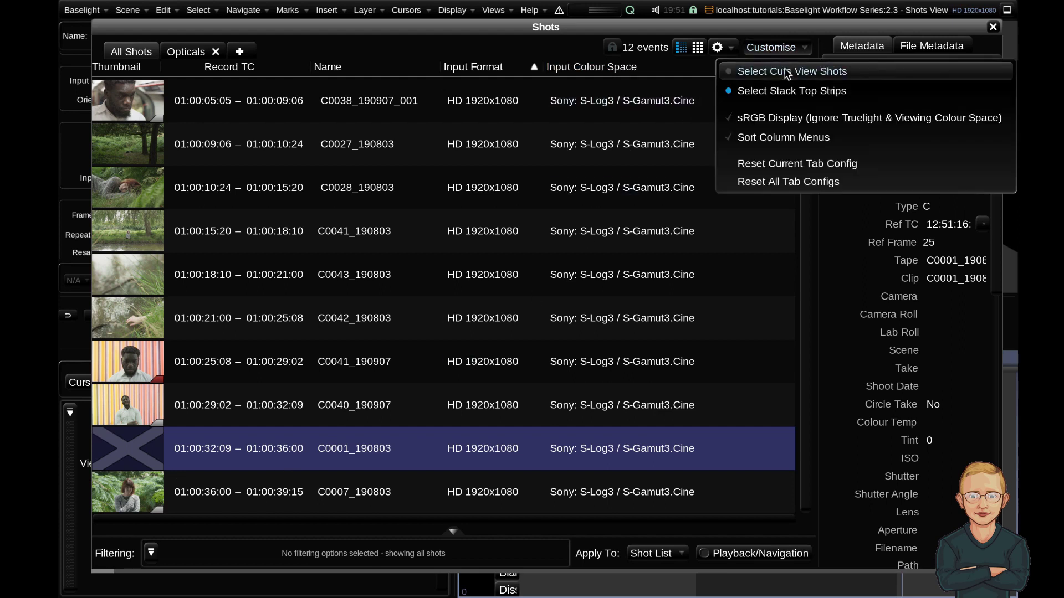
pyautogui.click(720, 47)
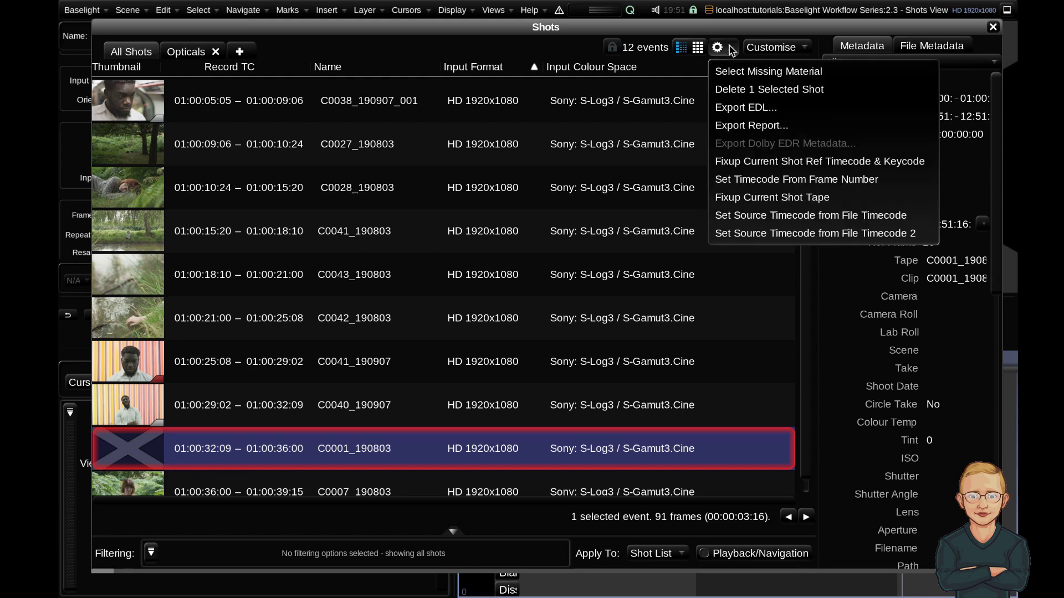
pyautogui.click(743, 76)
pyautogui.click(772, 47)
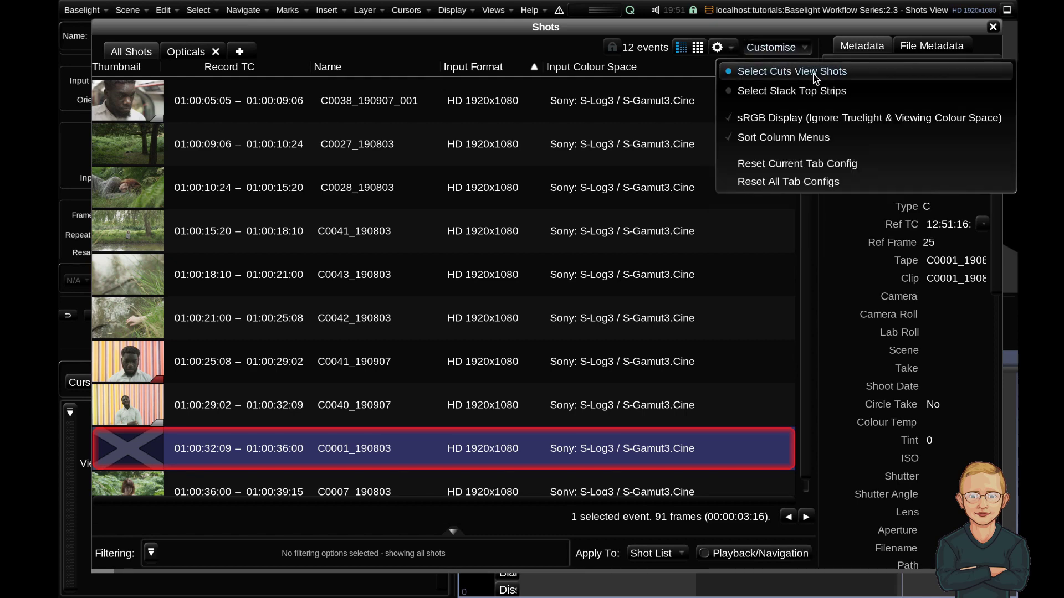
pyautogui.click(809, 72)
pyautogui.scroll(1, 811, 344)
pyautogui.scroll(-2, 812, 339)
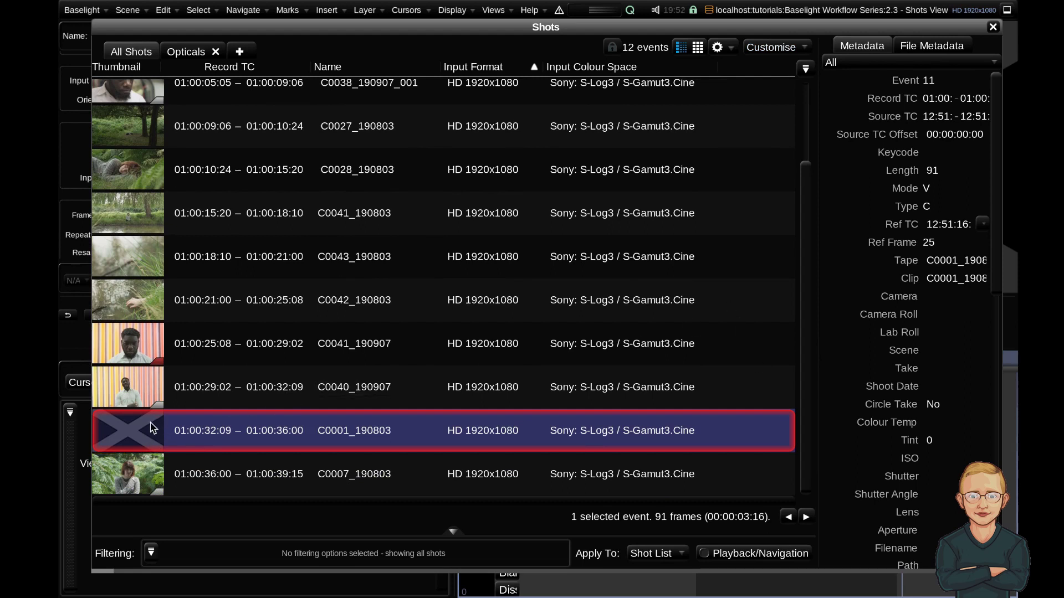
# Step: On the timeline, move to C0007_190803, scrub its final frames to 972, and reopen the shot list
pyautogui.click(993, 27)
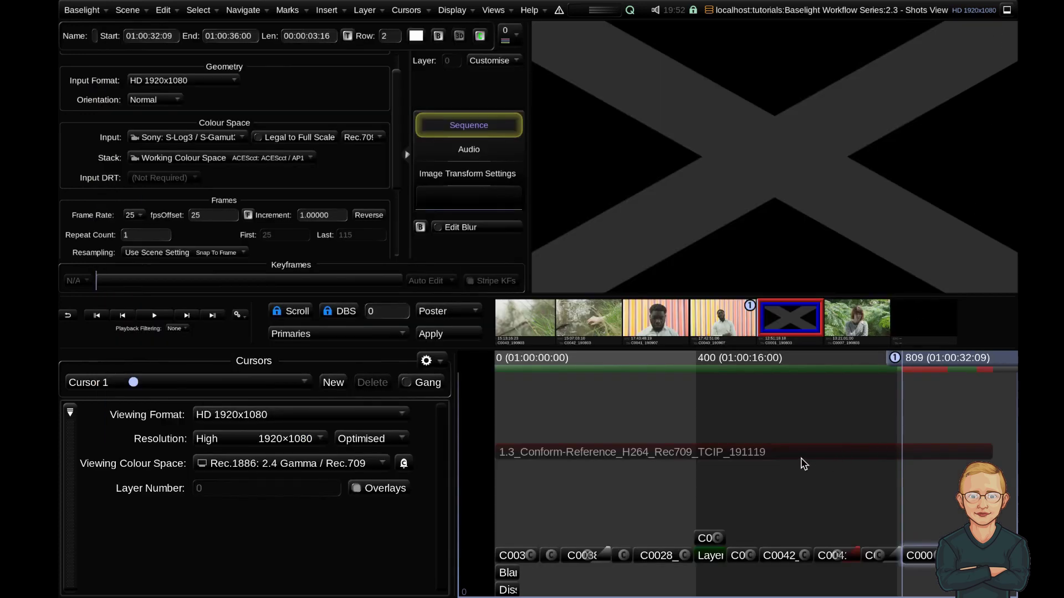
pyautogui.scroll(3, 932, 470)
pyautogui.moveTo(933, 469); pyautogui.dragTo(634, 416)
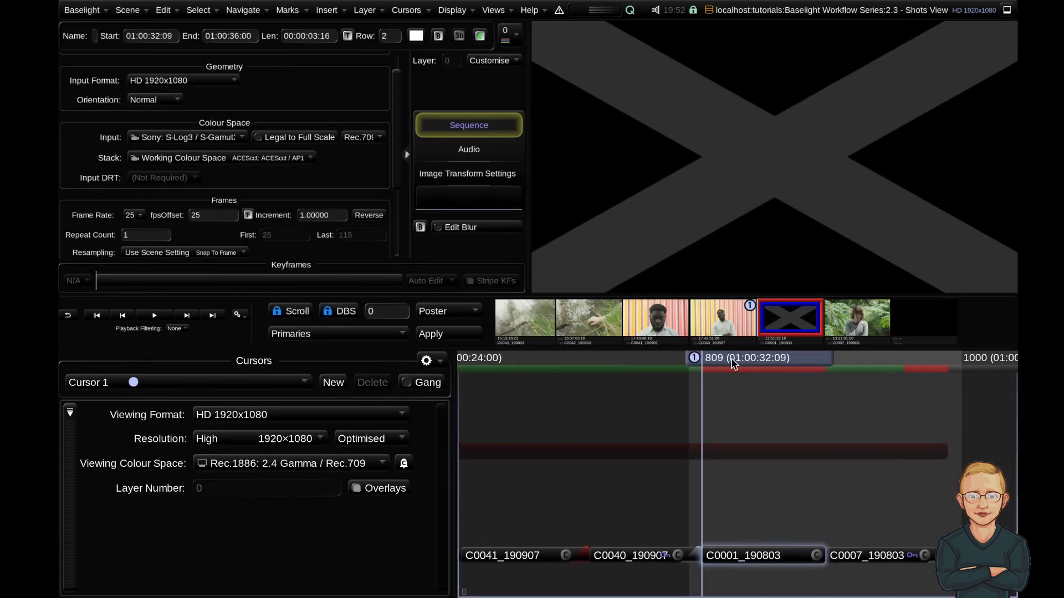
pyautogui.click(833, 358)
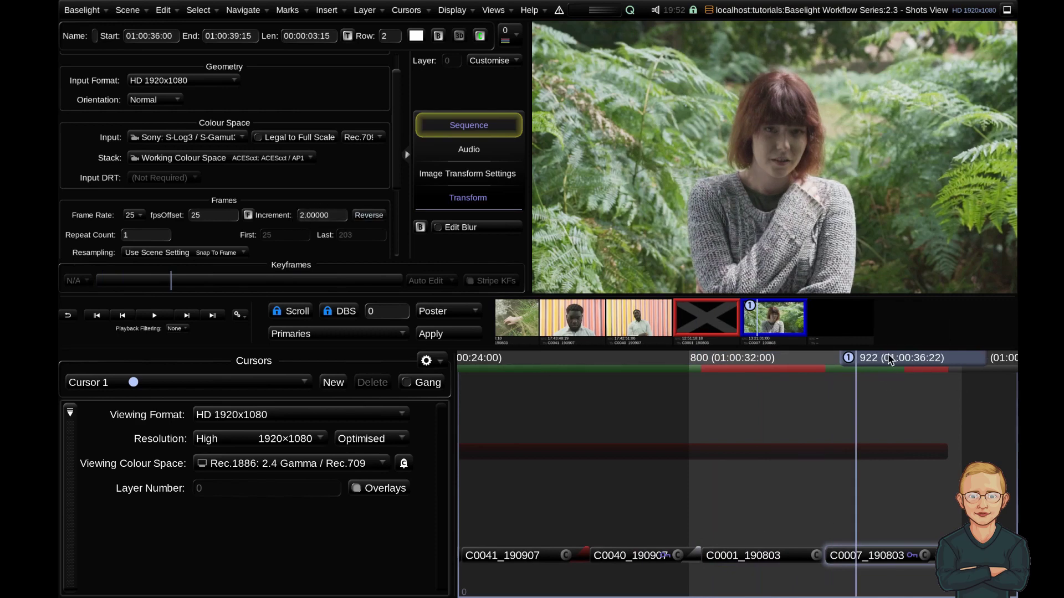
pyautogui.moveTo(892, 361); pyautogui.dragTo(957, 367)
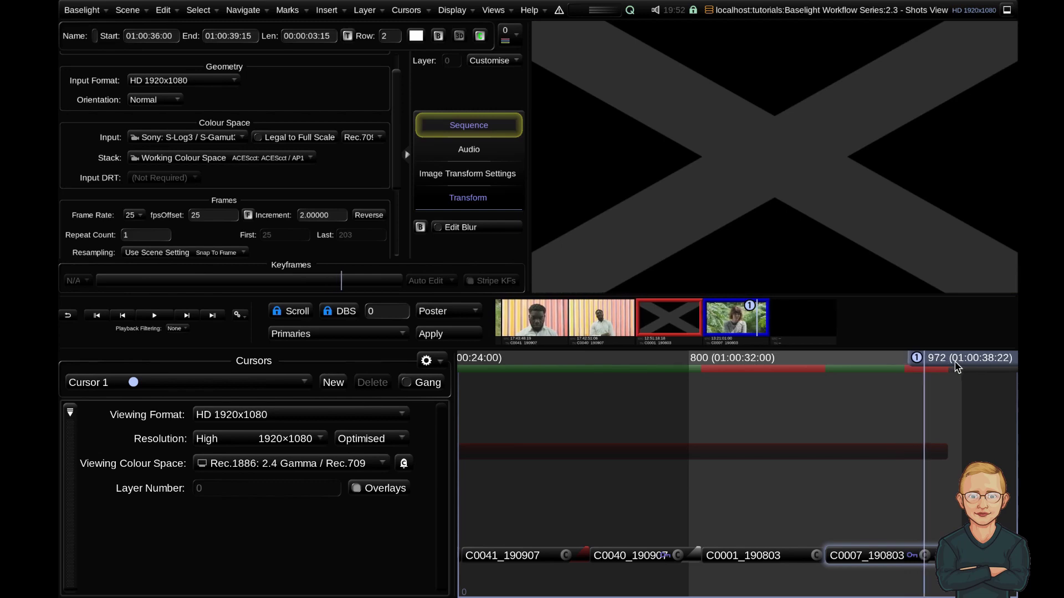
pyautogui.hotkey('ctrl', '2')
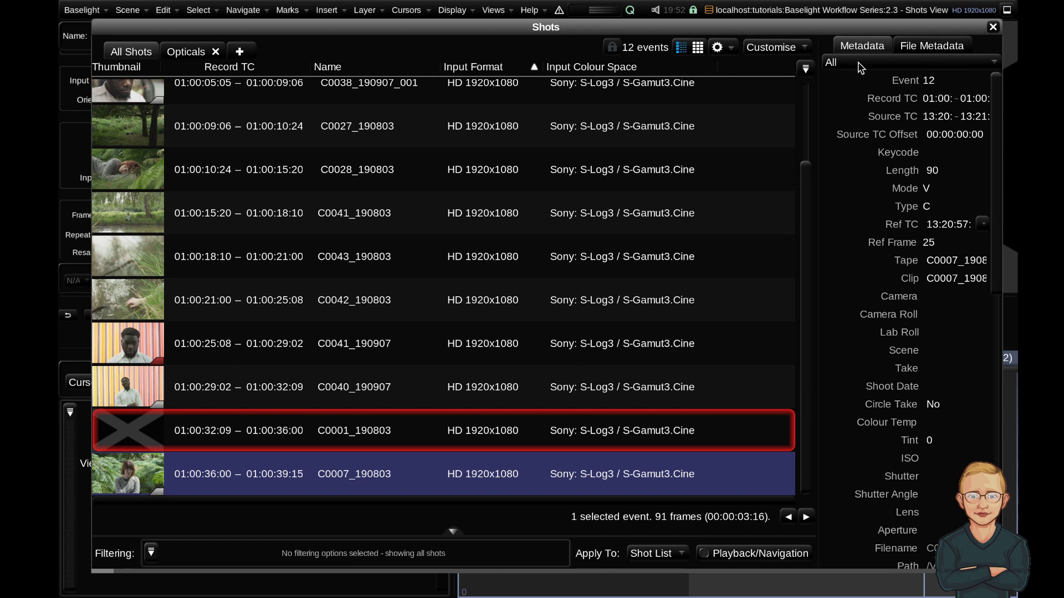
pyautogui.click(720, 48)
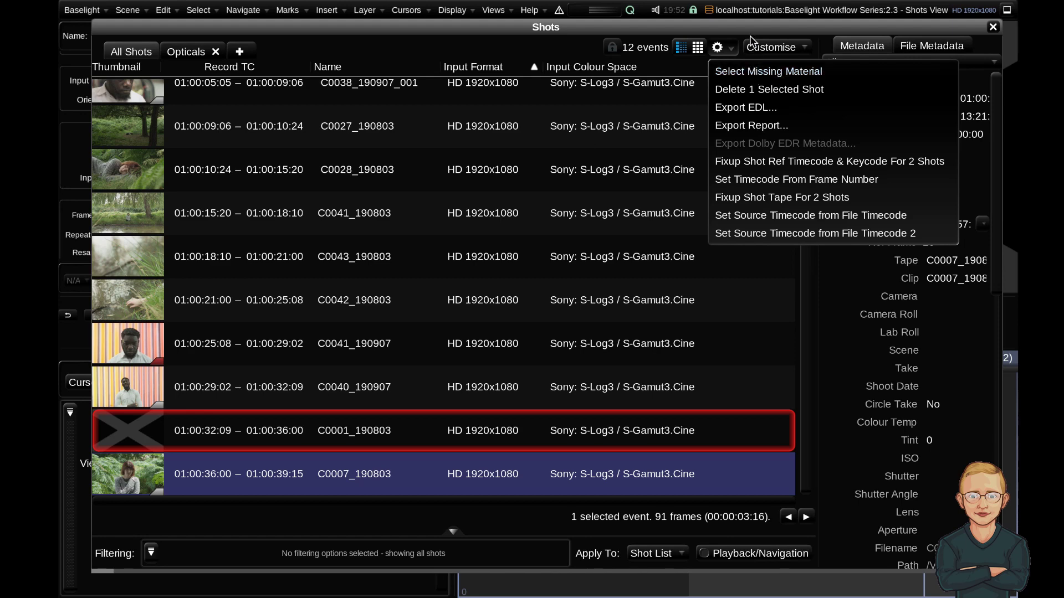
pyautogui.click(954, 66)
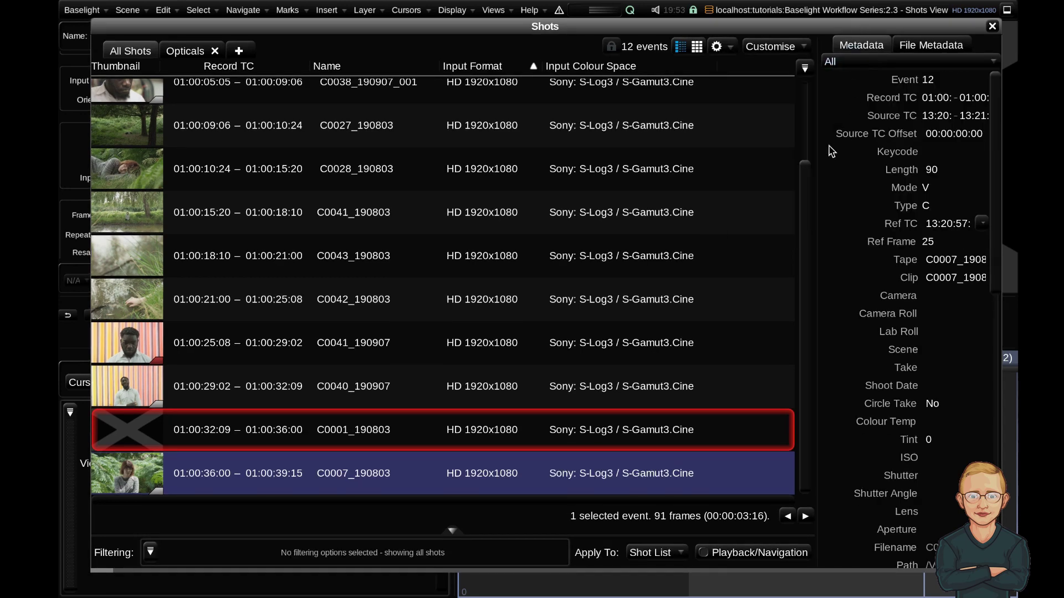
pyautogui.moveTo(810, 186); pyautogui.dragTo(812, 68)
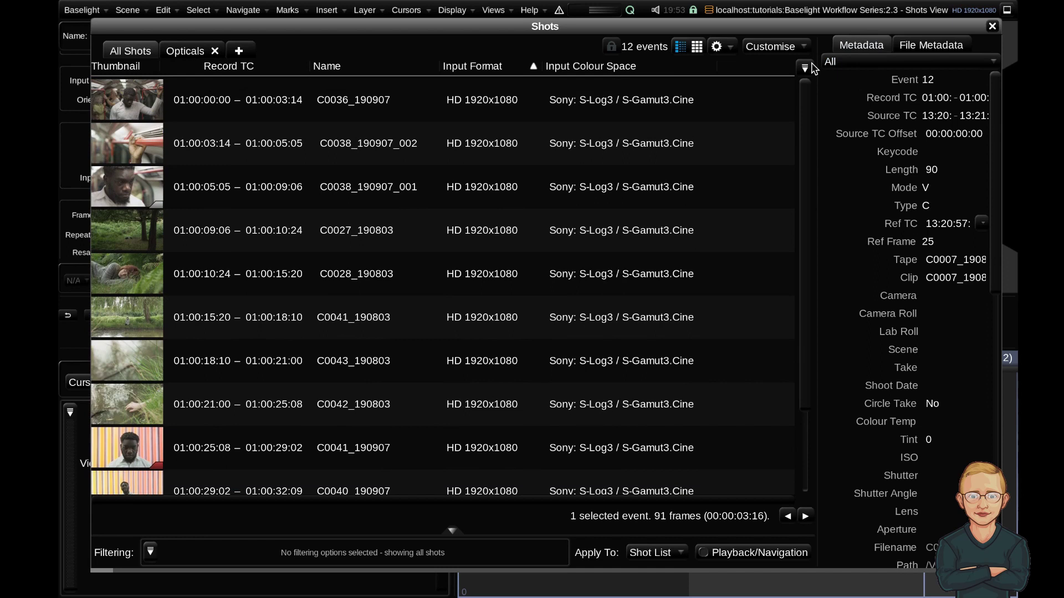